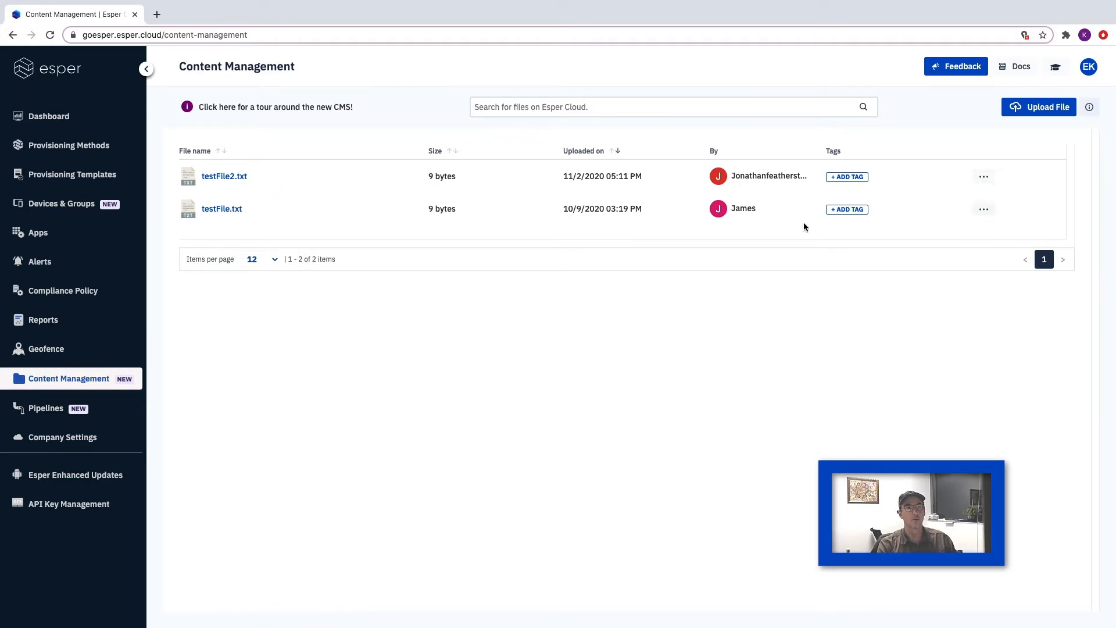
- Review the actions available for testFile2.txt in the content list
left_click(985, 177)
scroll(1032, 204, "down", 2)
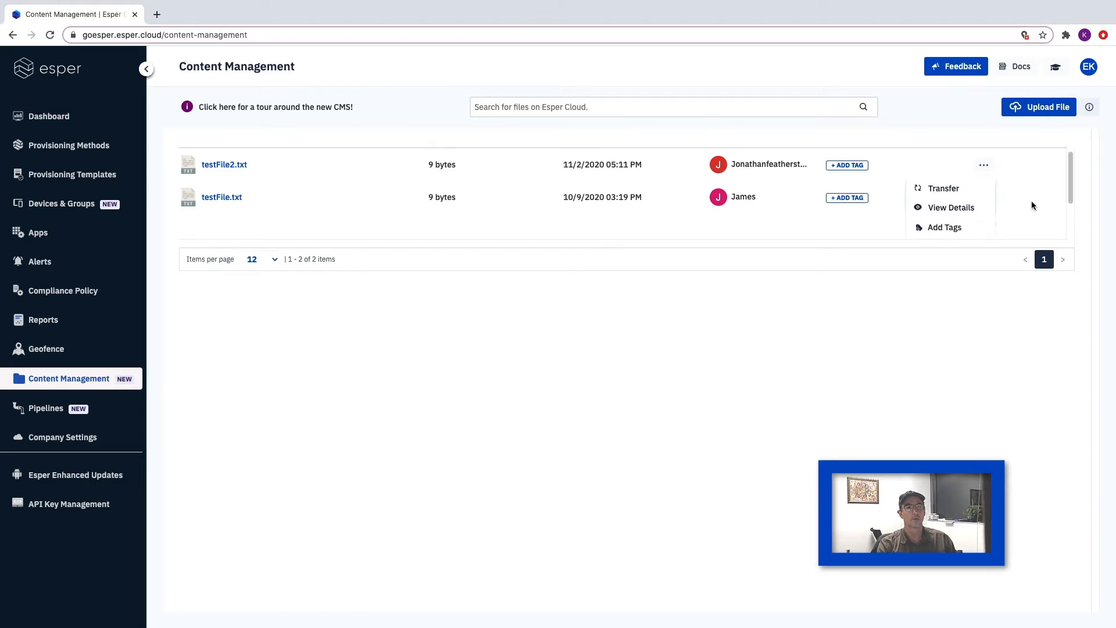
scroll(1032, 205, "down", 1)
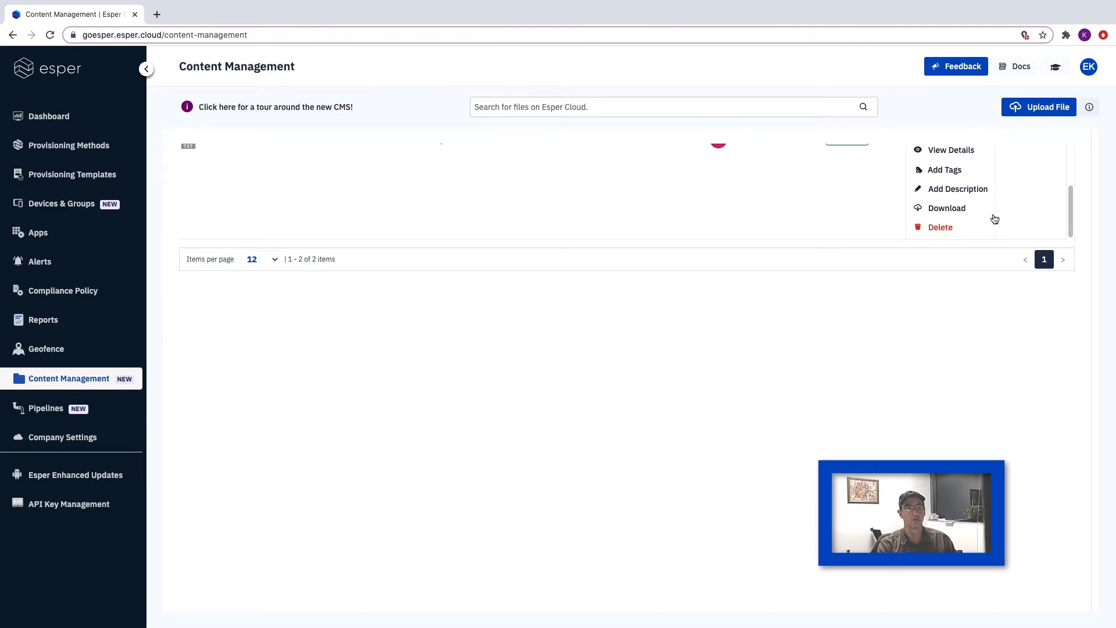
scroll(1033, 207, "up", 3)
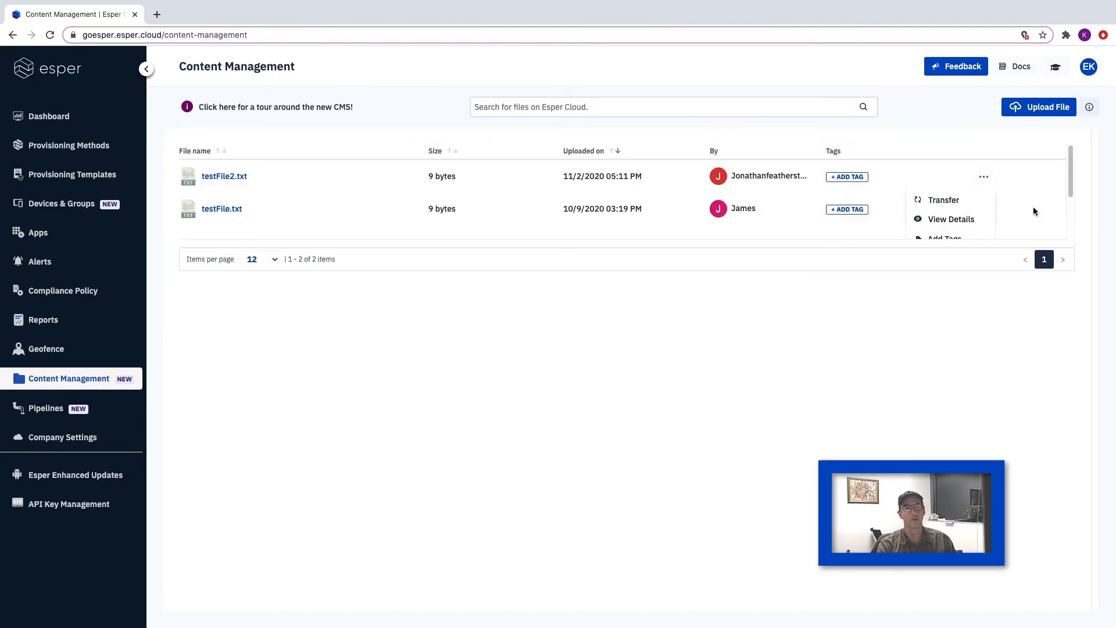
left_click(1031, 169)
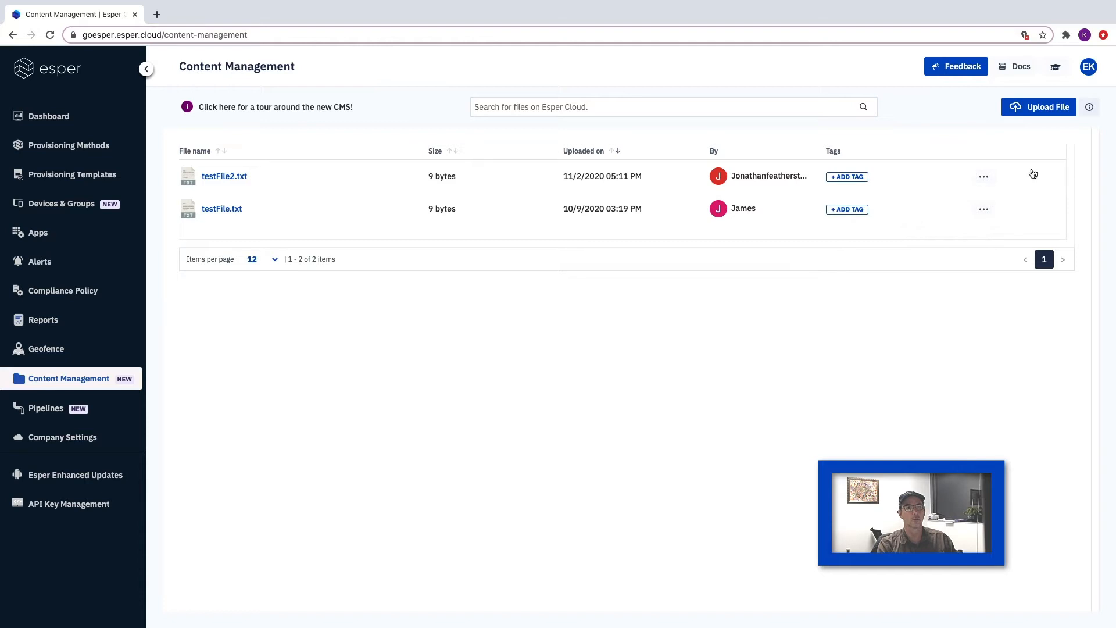
- Upload the video file Pipelines v2.mp4 to Content Management
left_click(1039, 107)
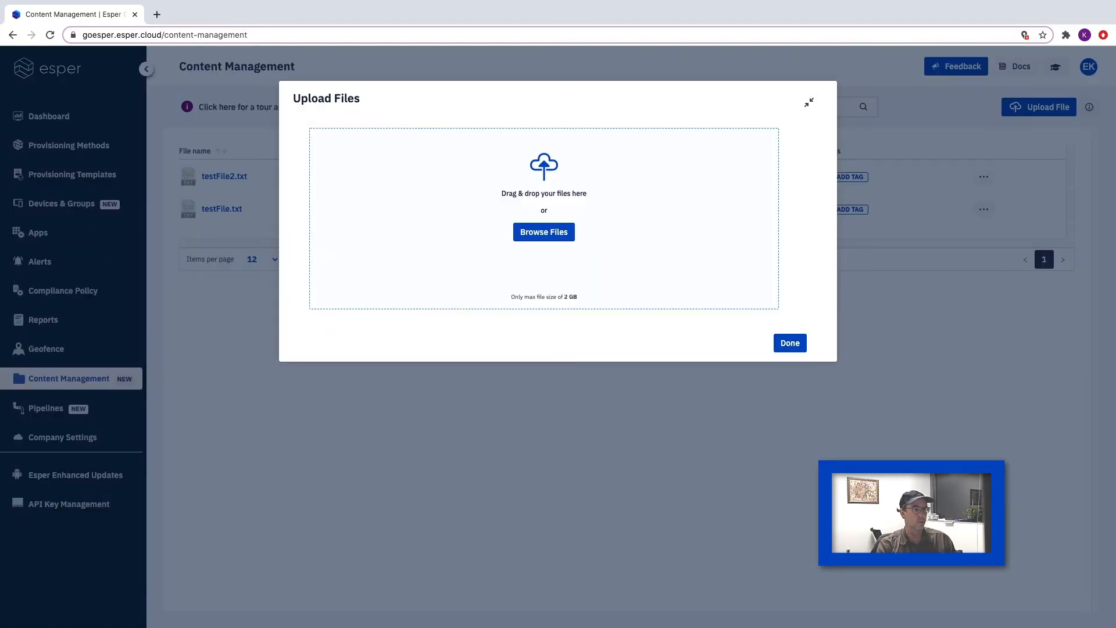
left_click_drag(344, 502, 556, 243)
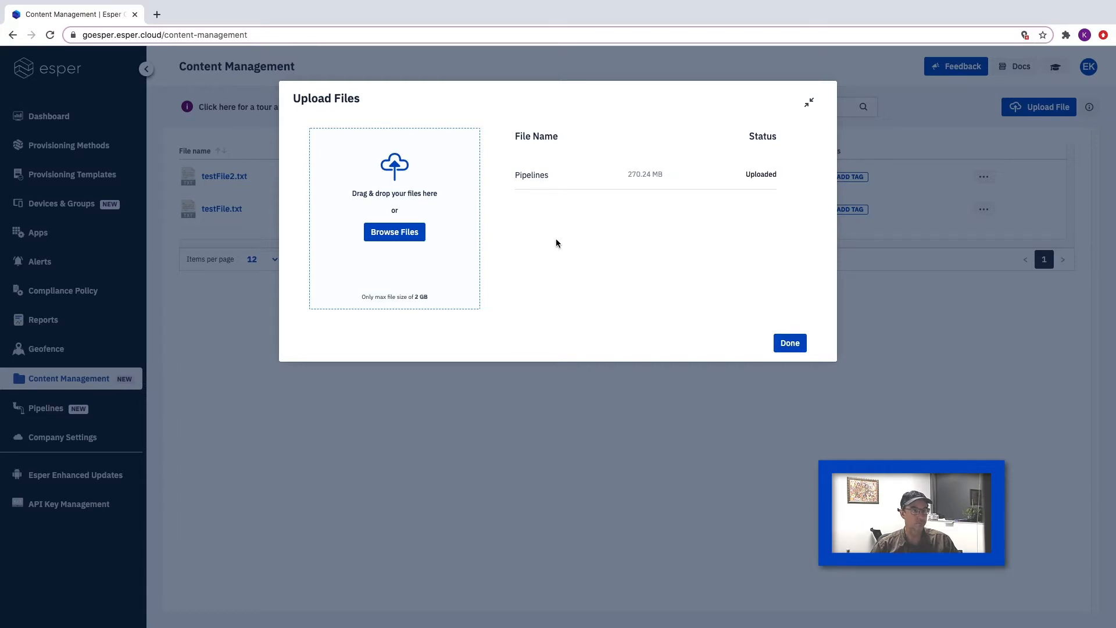
left_click(786, 344)
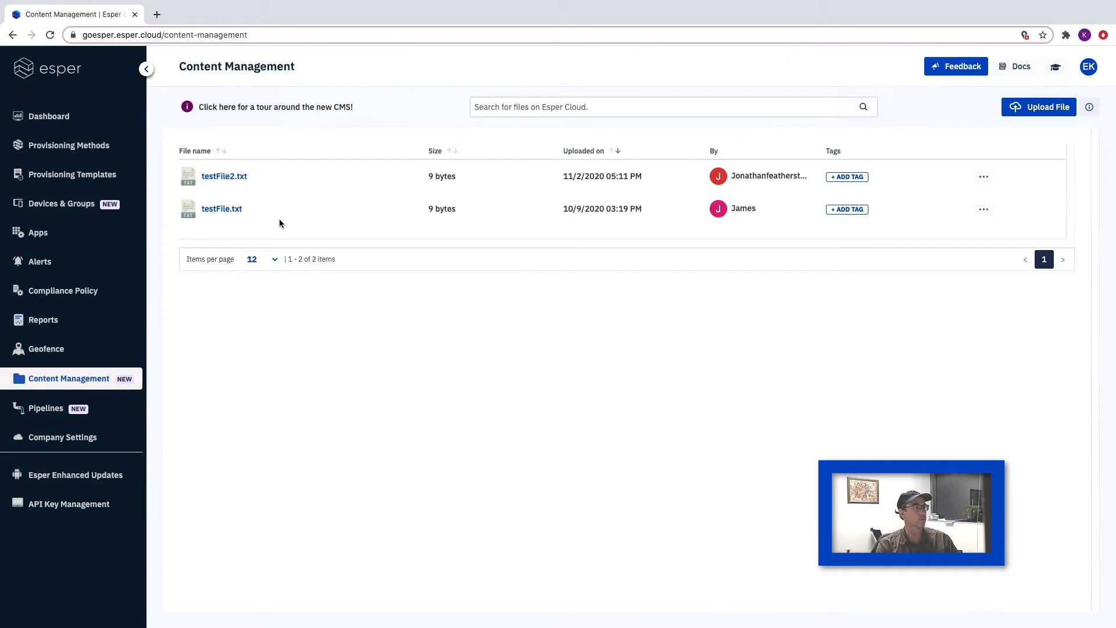
- Open the Devices & Groups page in a new browser tab
right_click(60, 204)
left_click(156, 38)
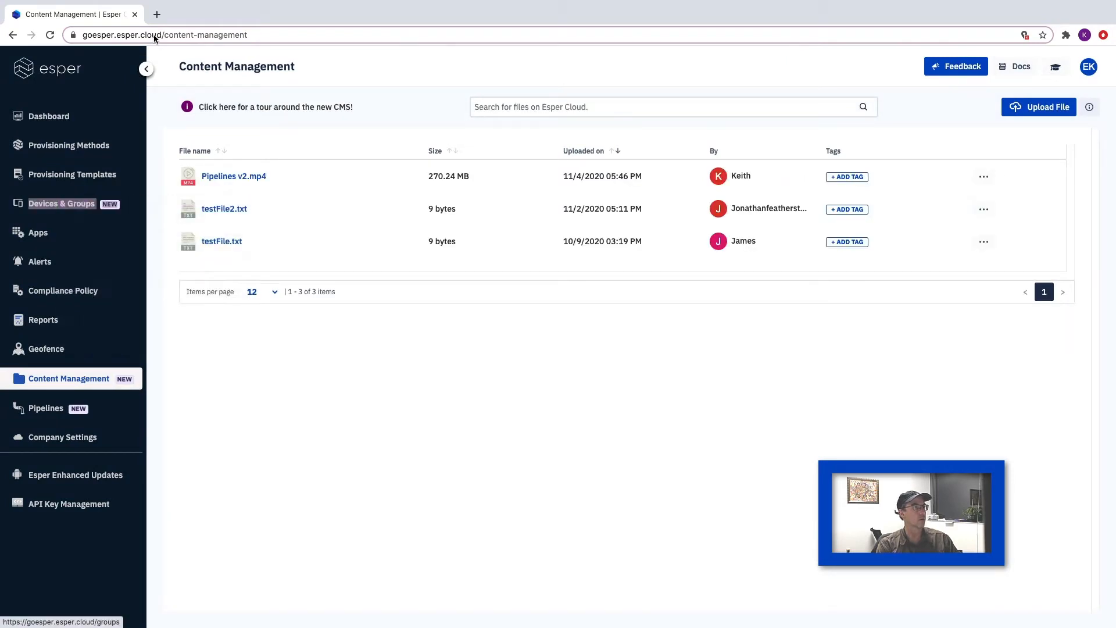
left_click(167, 16)
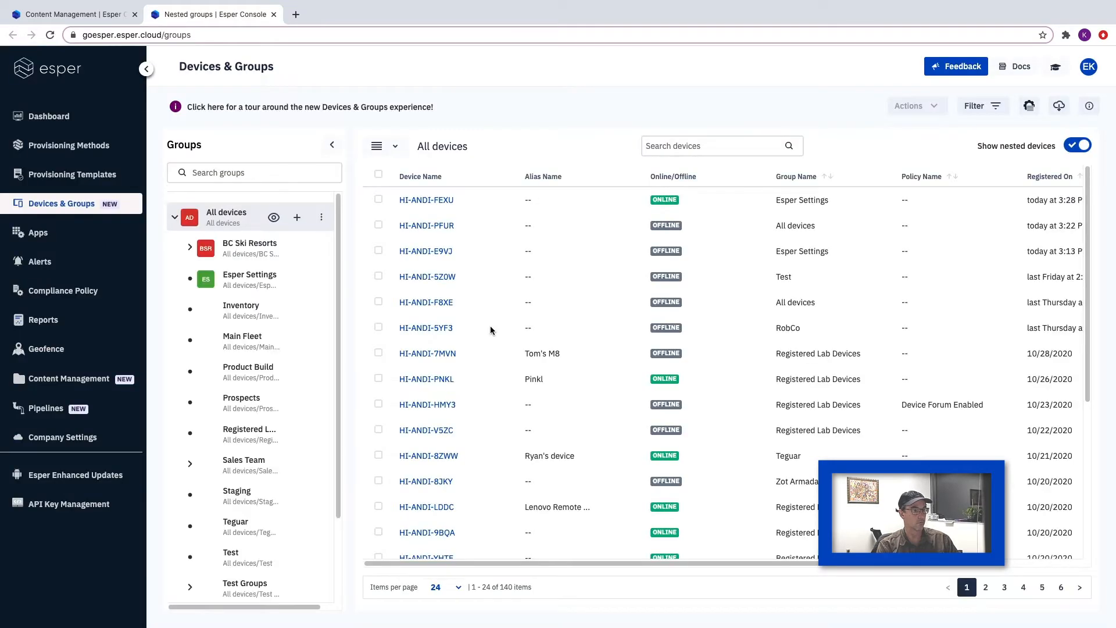
- View the Download folder on device HI-ANDI-FEXU through a remote viewer session and end the session
left_click(440, 202)
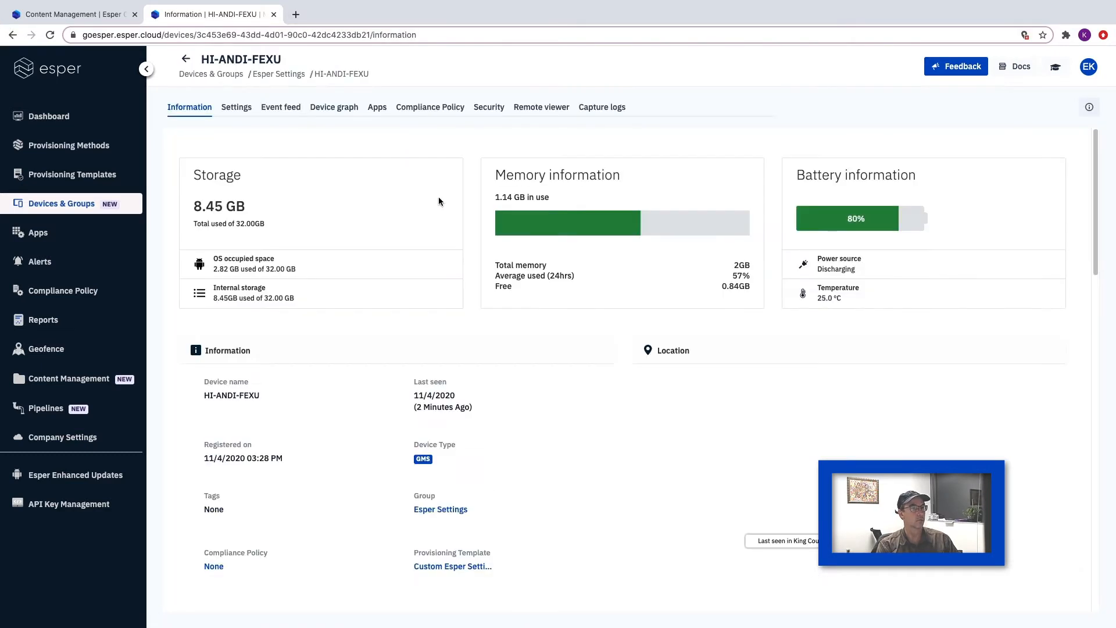
left_click(556, 109)
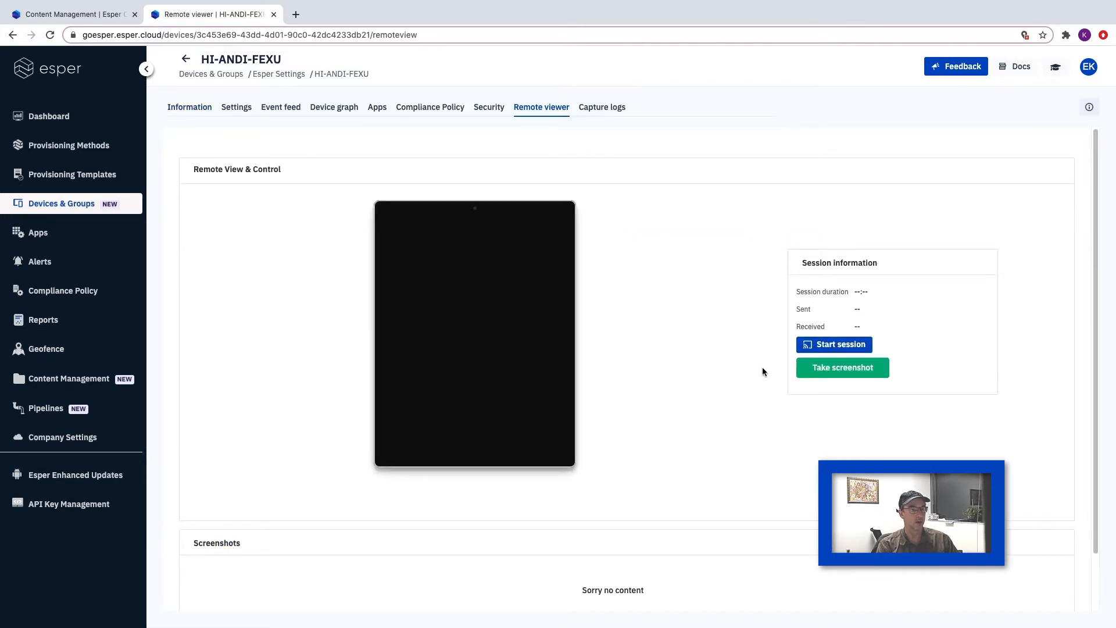
left_click(842, 344)
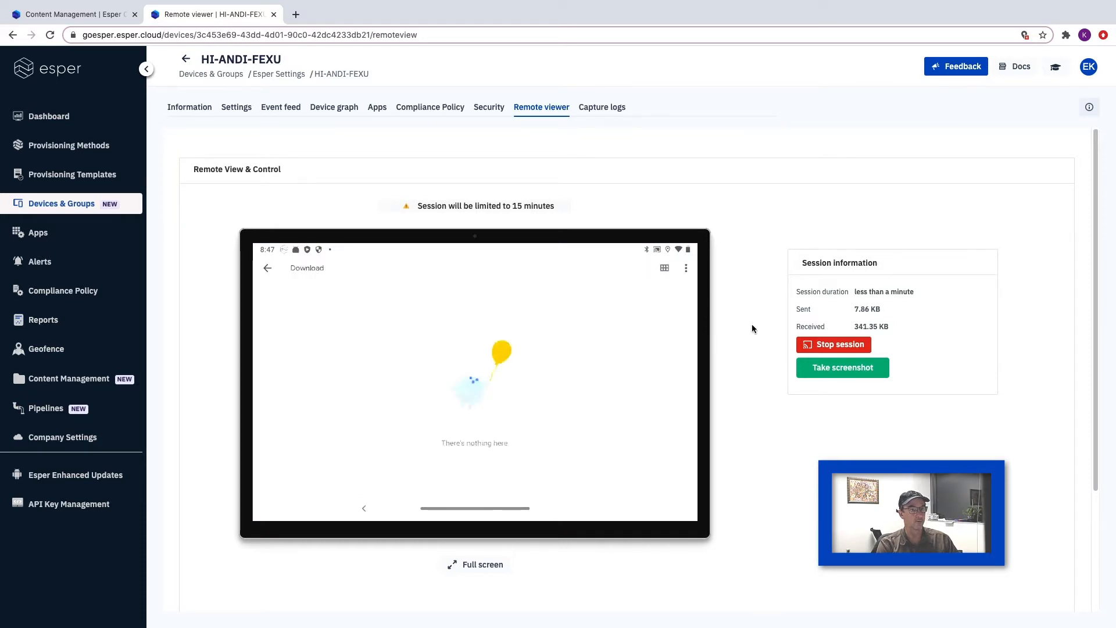
left_click(830, 345)
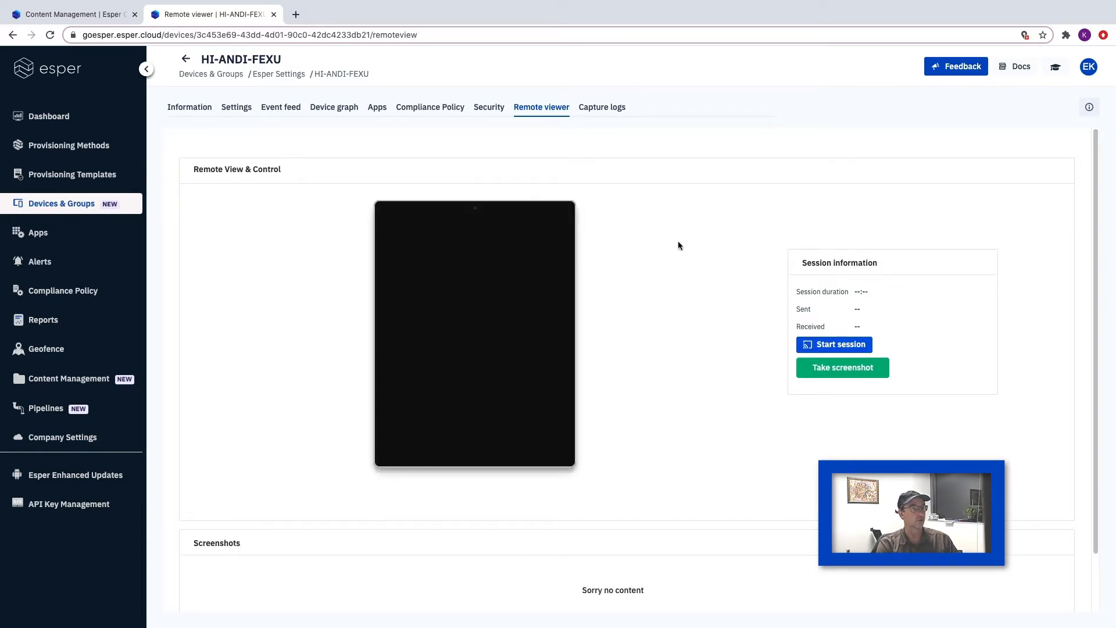
- Start a transfer of Pipelines v2.mp4 from Content Management and link the individual device HI-ANDI-FEXU as its target
left_click(101, 16)
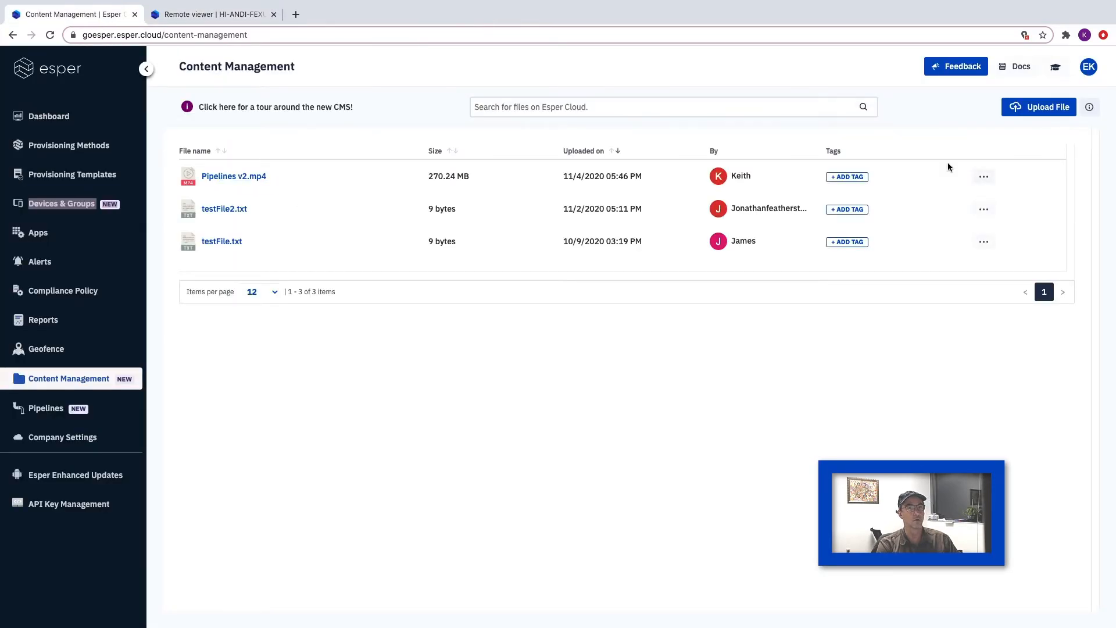
left_click(984, 178)
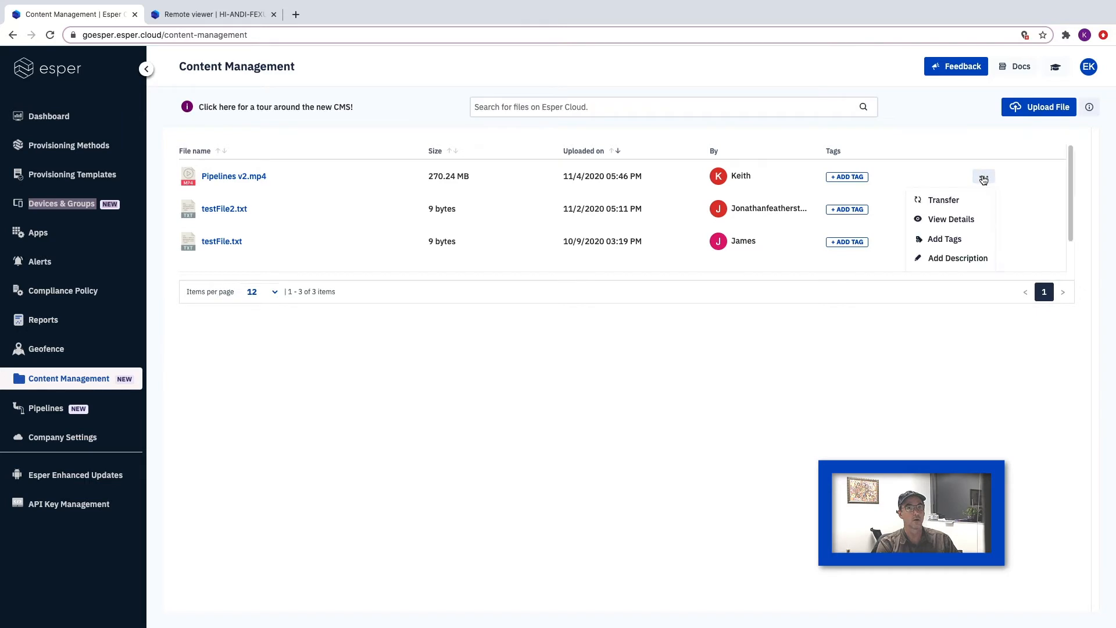
left_click(944, 201)
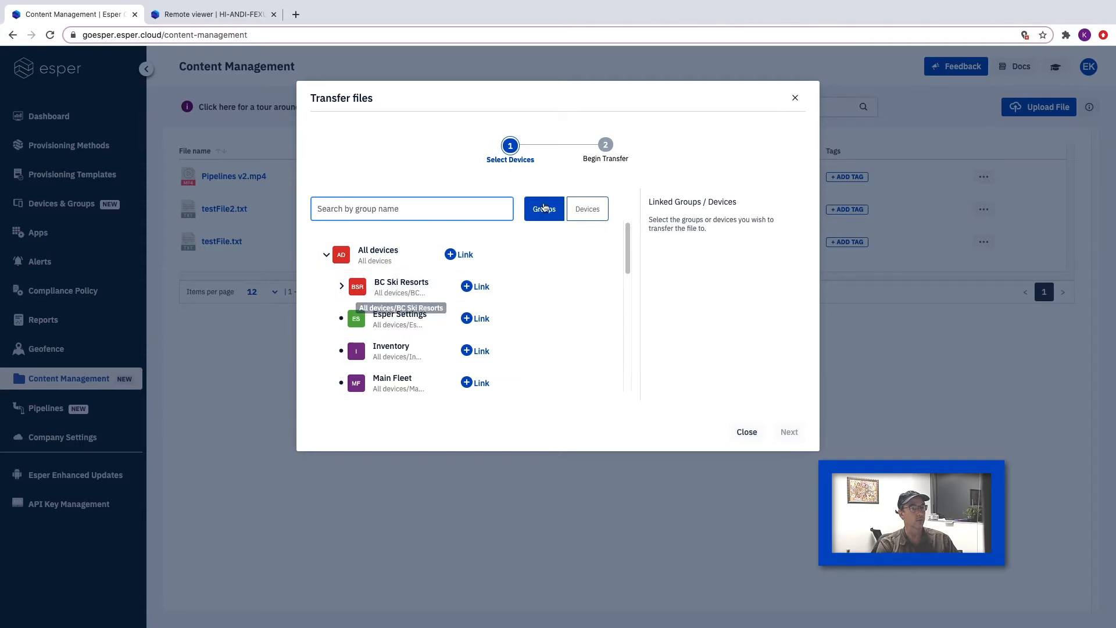
left_click(342, 288)
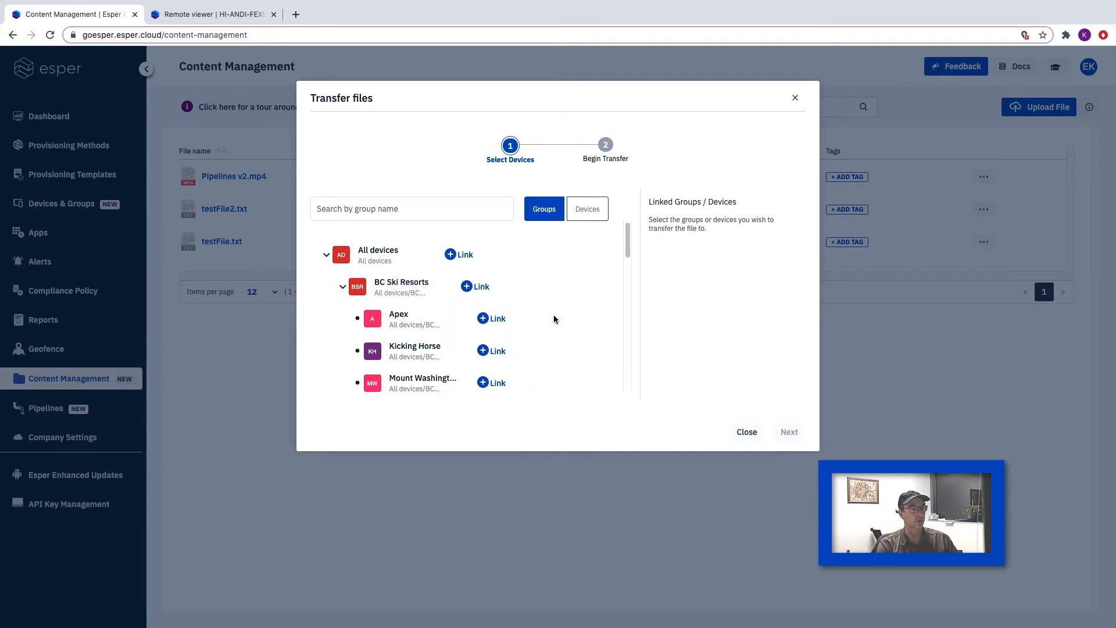
left_click(587, 215)
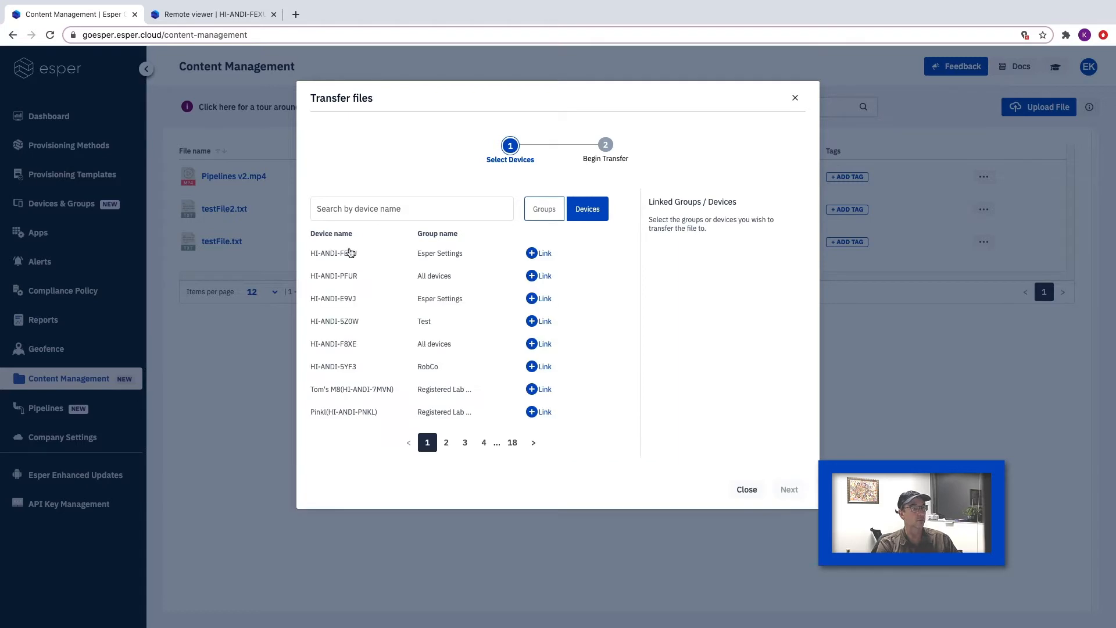
left_click(532, 253)
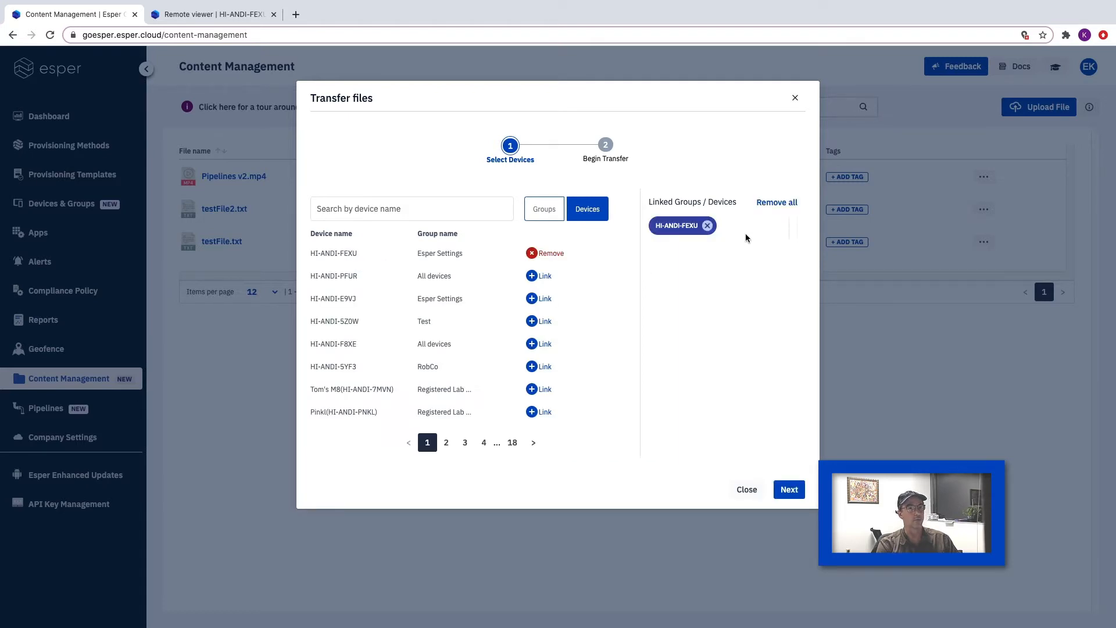
left_click(788, 489)
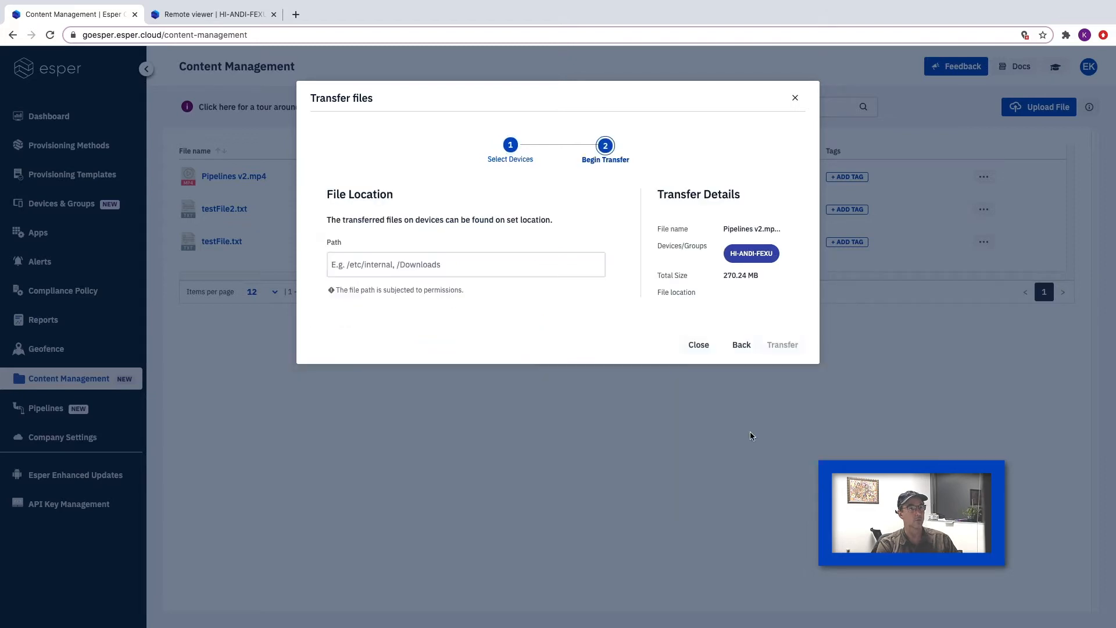
- Set the destination path to /storage/emulated/0/download/goesper/ and submit the file transfer
left_click(459, 265)
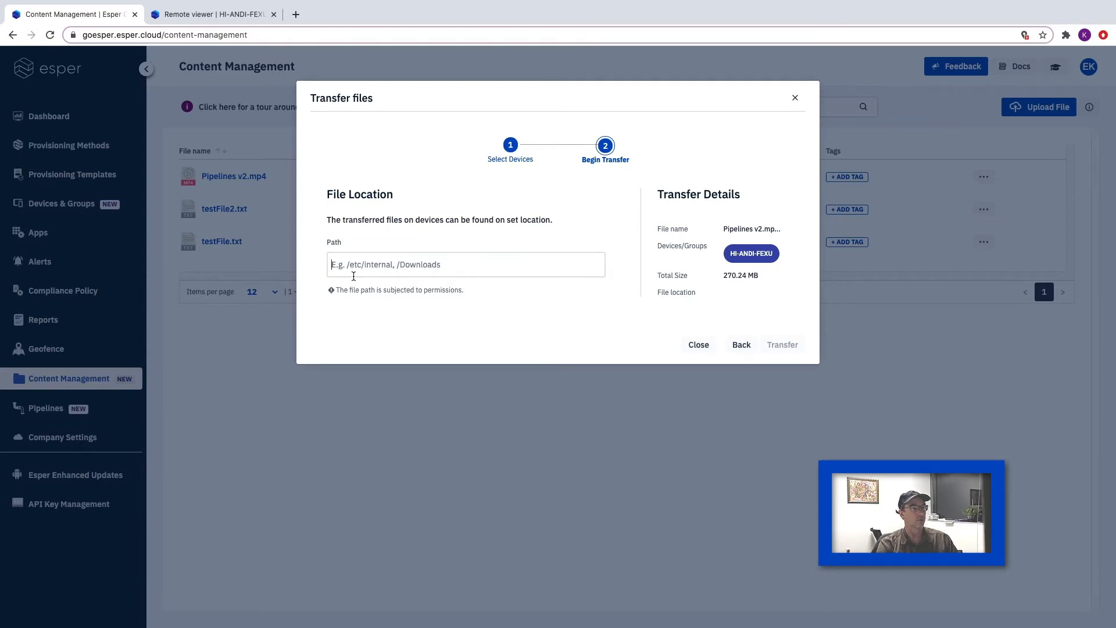
type("/storage/emulated/0/download/goesper/")
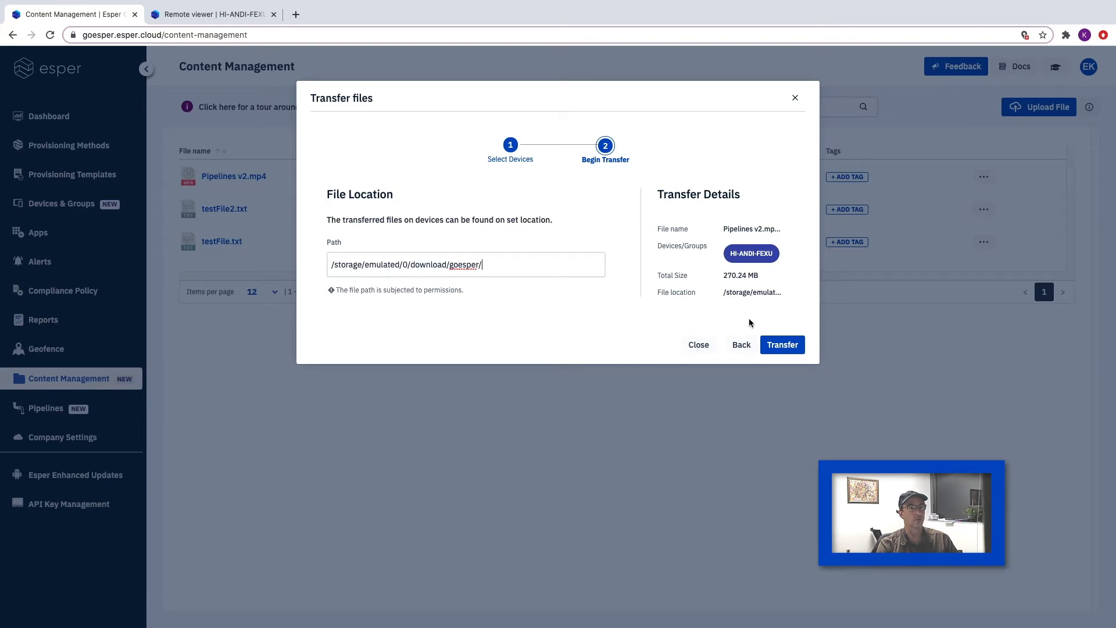
left_click(782, 345)
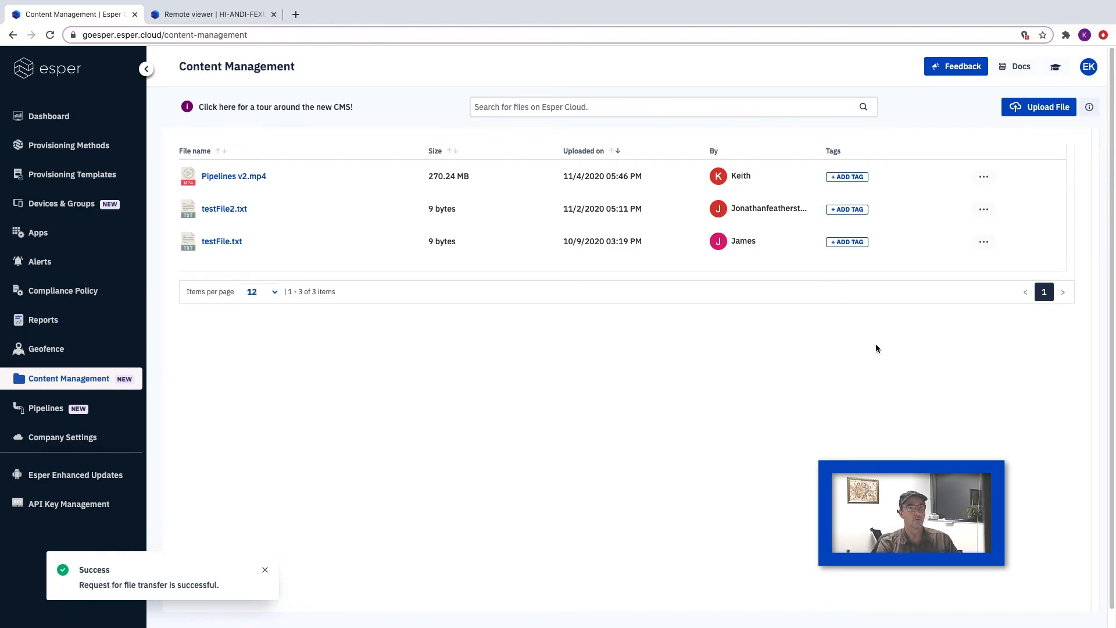
- Check the progress details of the Pipelines v2.mp4 transfer in the activity feed and close the feed
left_click(1090, 108)
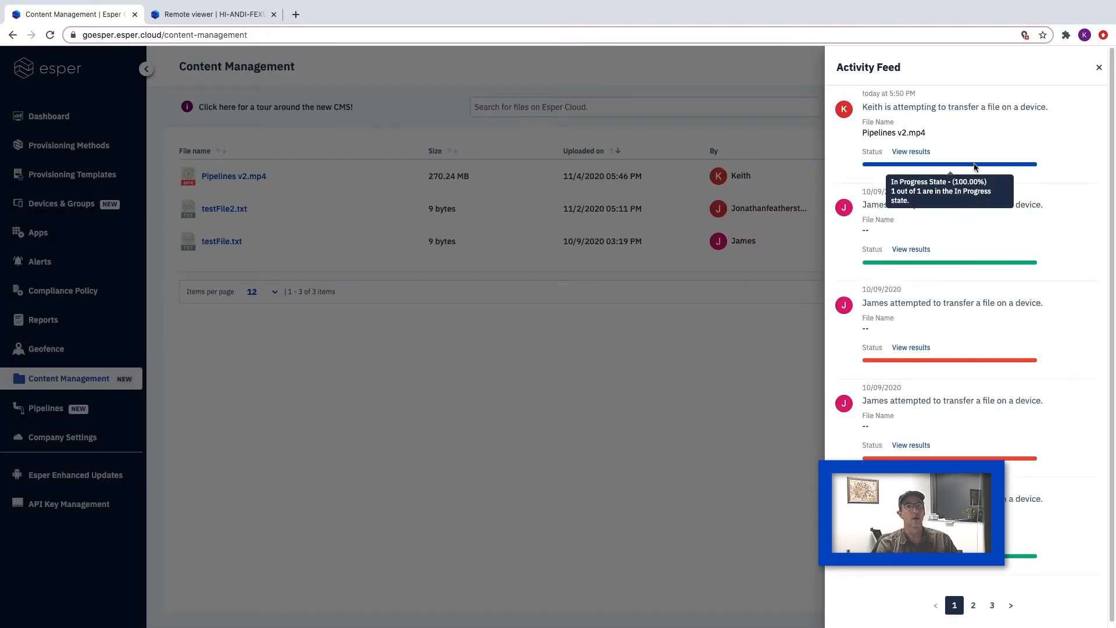
left_click(916, 151)
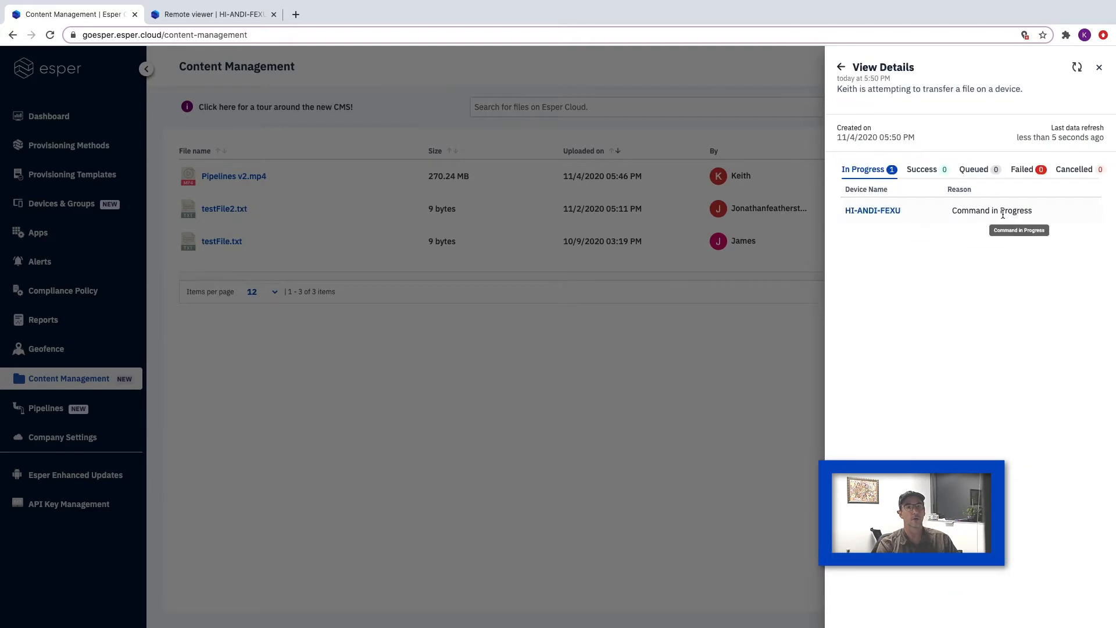
left_click(1100, 69)
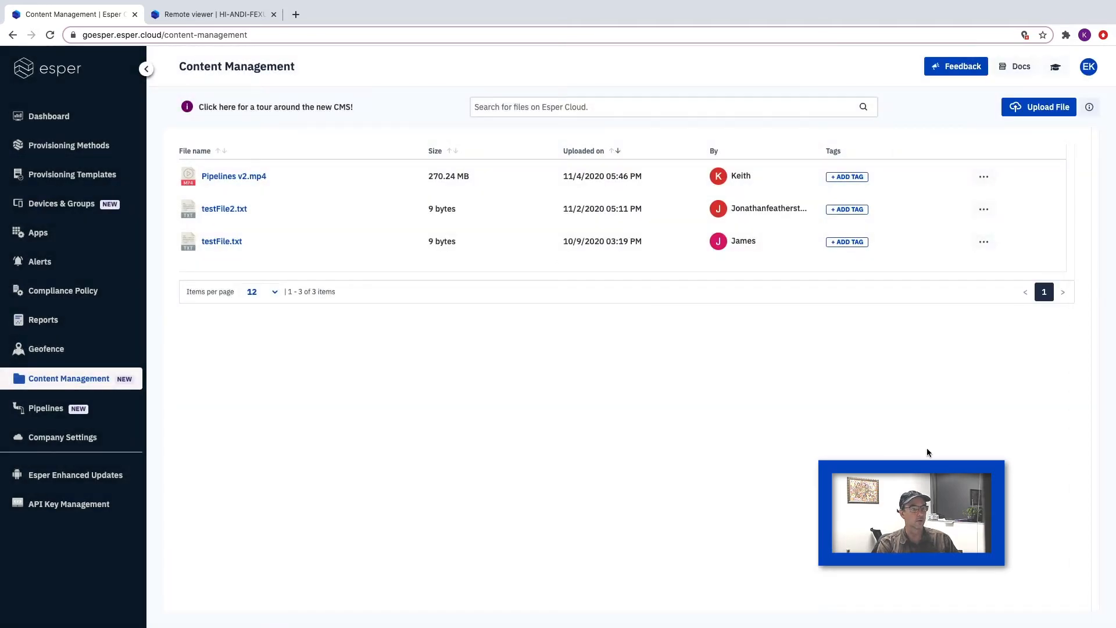
- Play Pipelines v2.mp4 from the goesper folder on HI-ANDI-FEXU in a remote viewer session and end the session
left_click(233, 20)
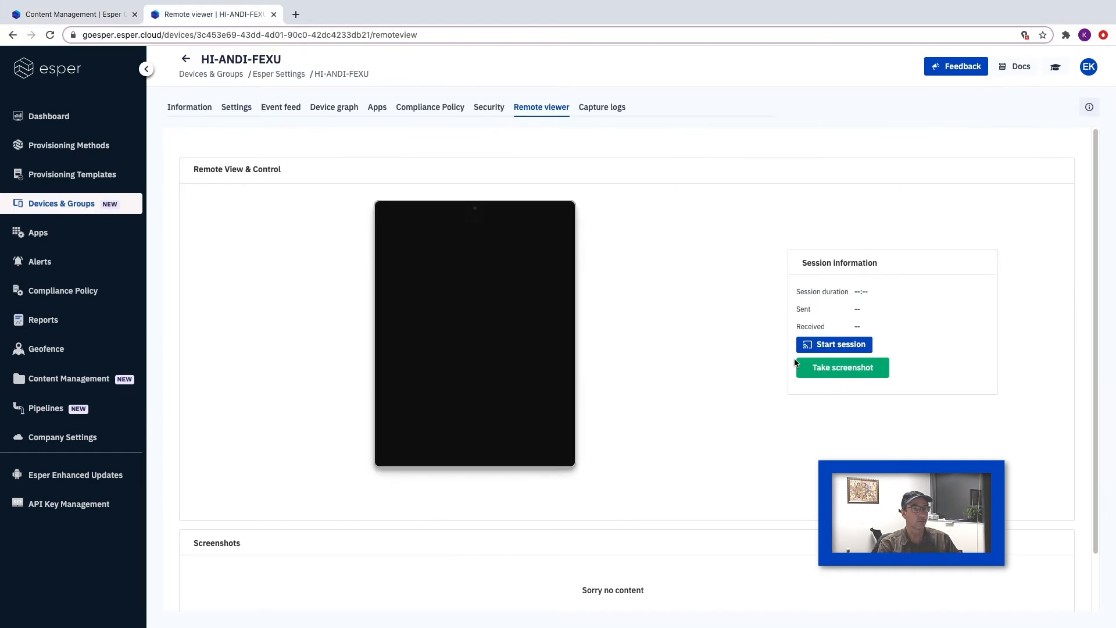
left_click(845, 345)
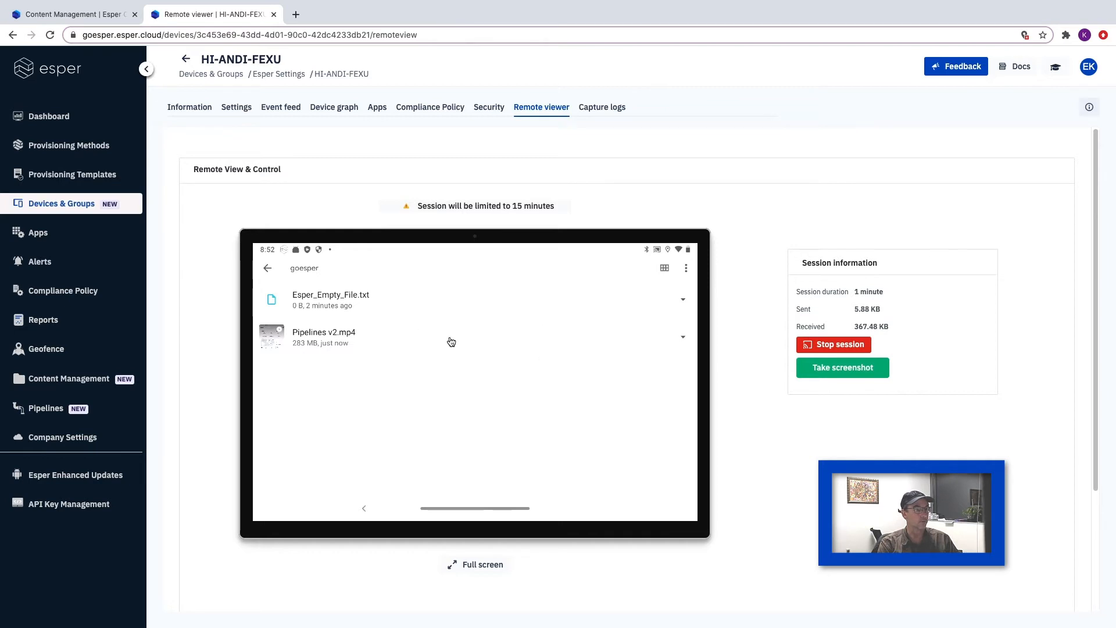
left_click(313, 346)
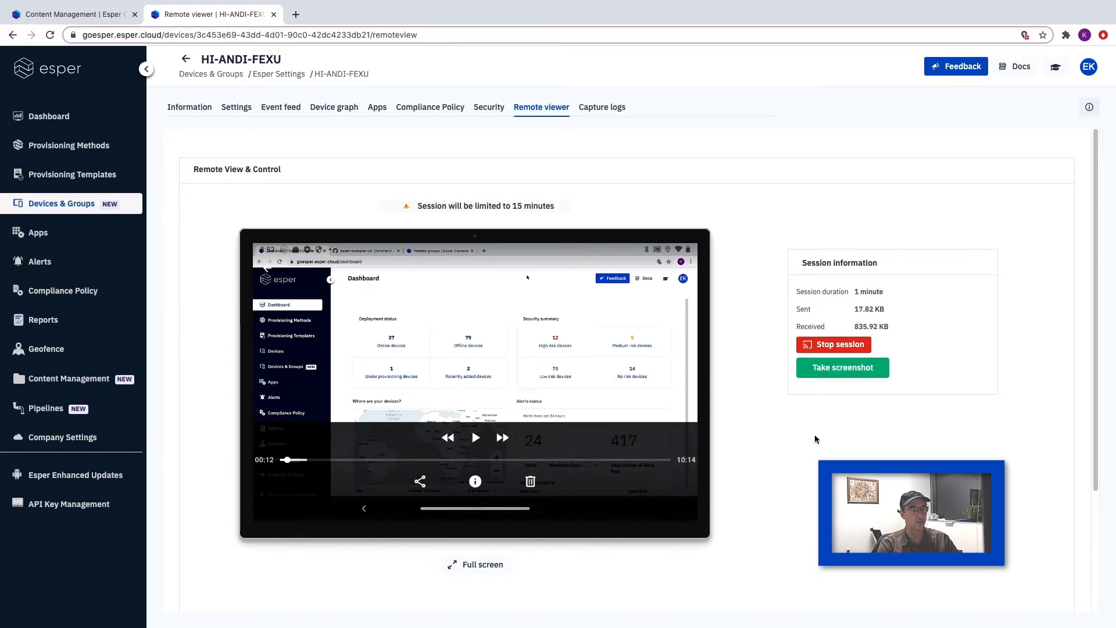
left_click(835, 345)
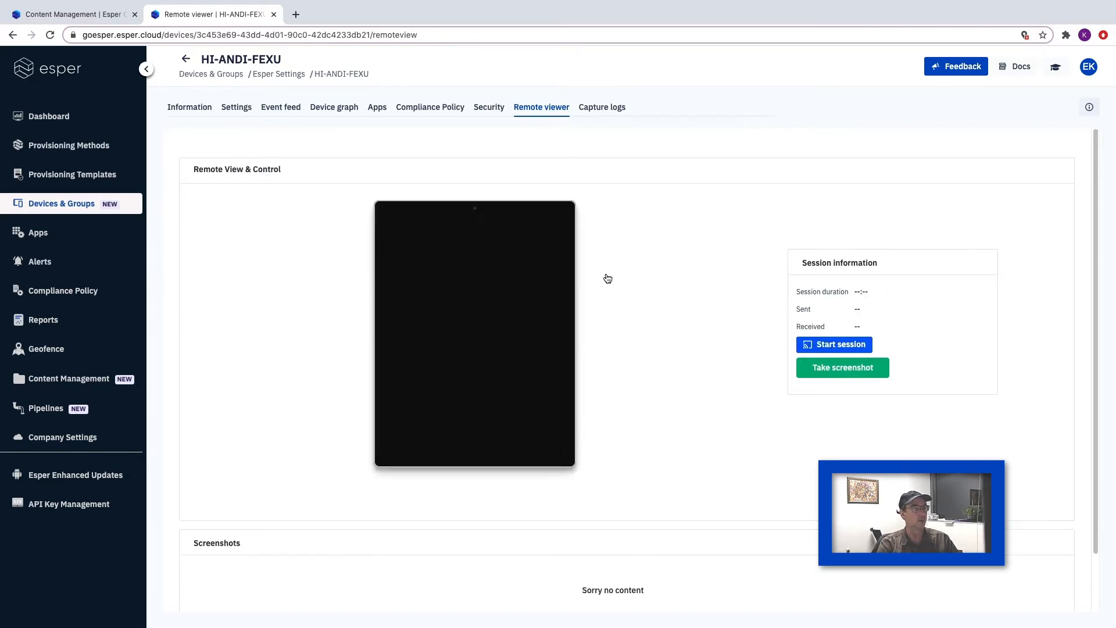
- Return to Content Management and check the successful results of the Pipelines v2.mp4 transfer in the activity feed
left_click(71, 380)
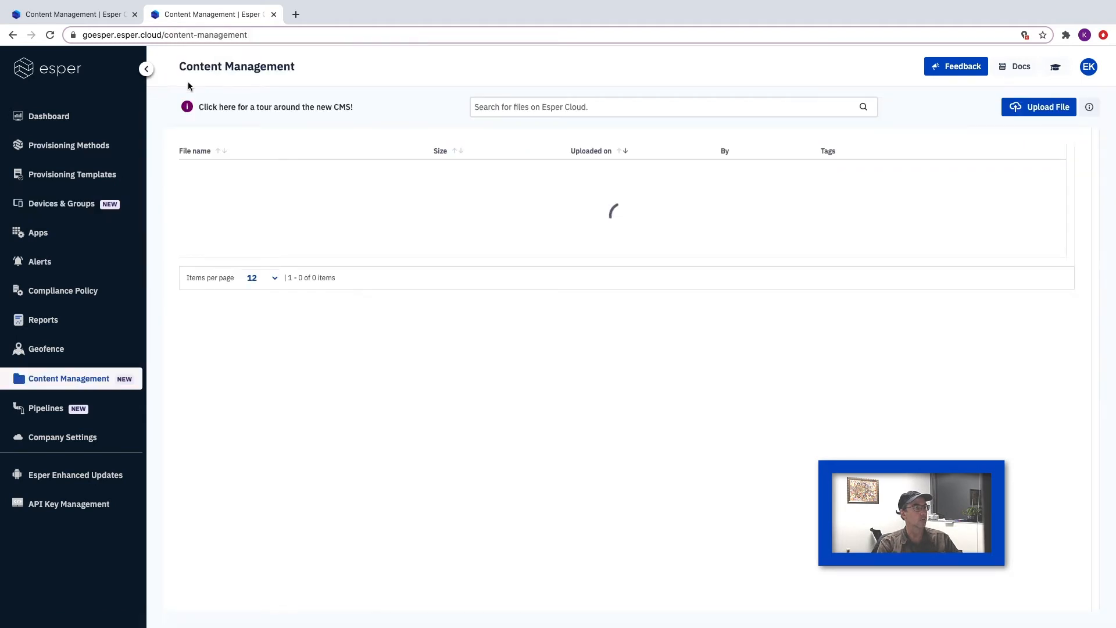
left_click(1089, 108)
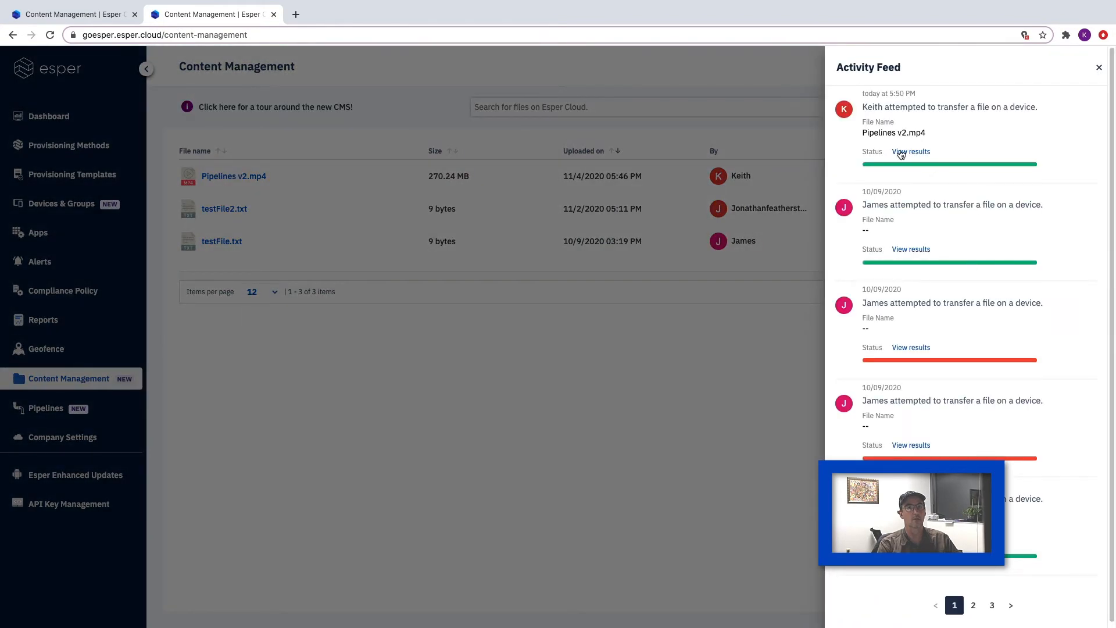
left_click(901, 152)
left_click(925, 174)
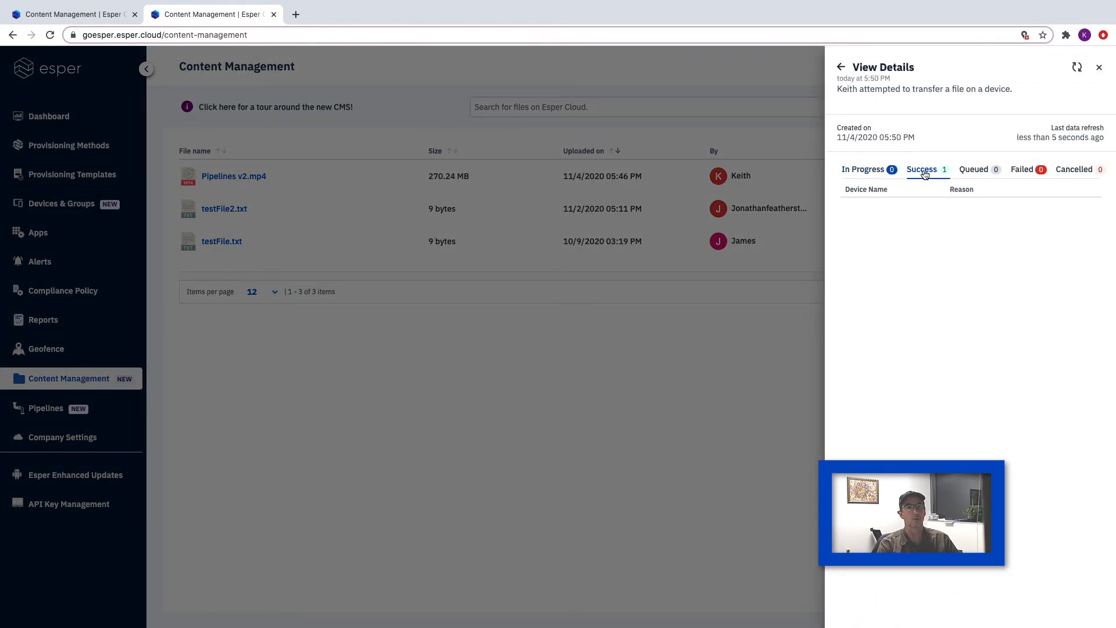
left_click(841, 67)
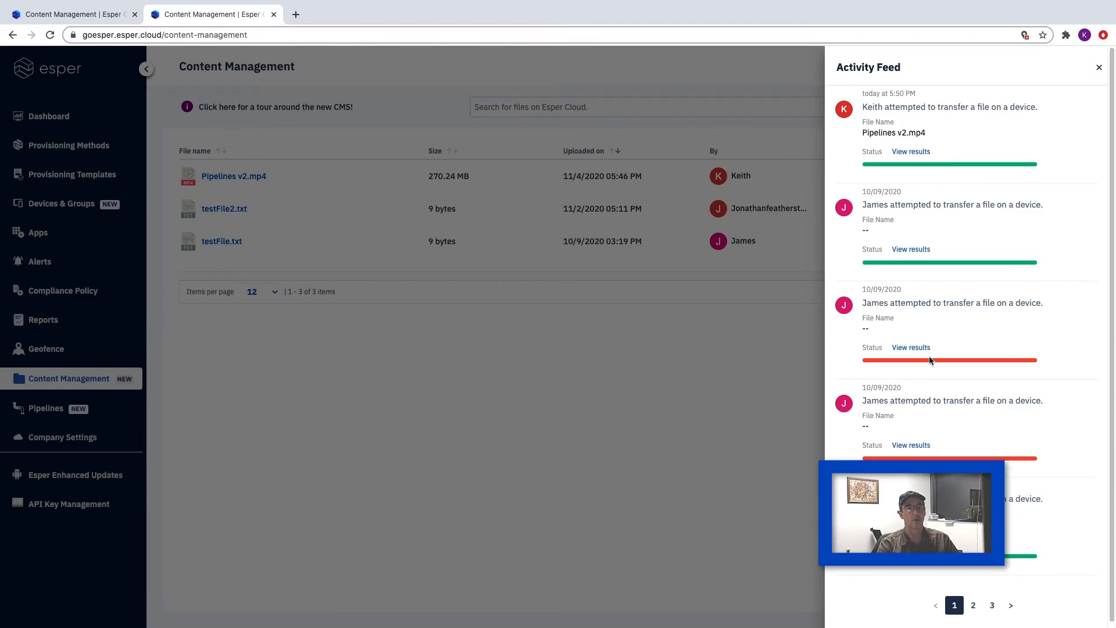
left_click(1098, 68)
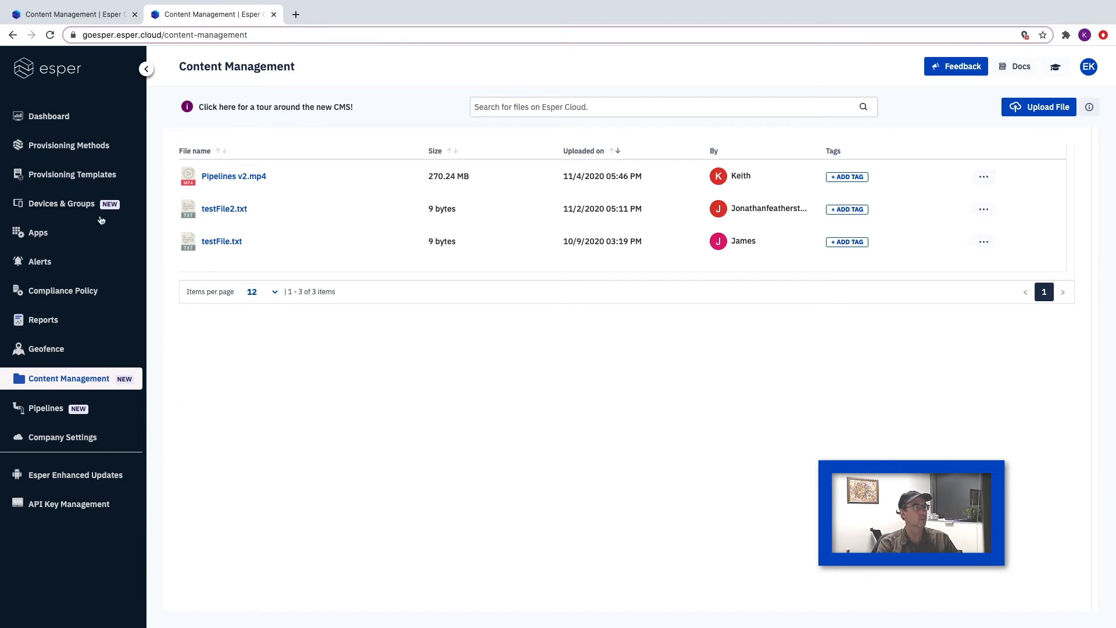
- Start a new quick provisioning template named "Quick 1" and continue to its application settings
left_click(78, 177)
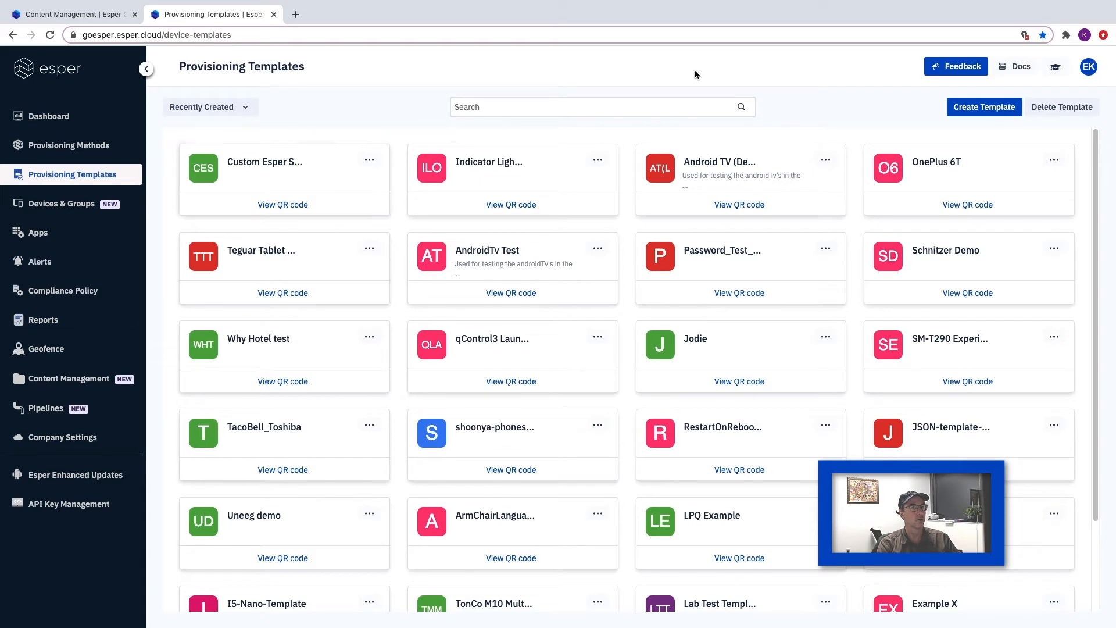
left_click(992, 106)
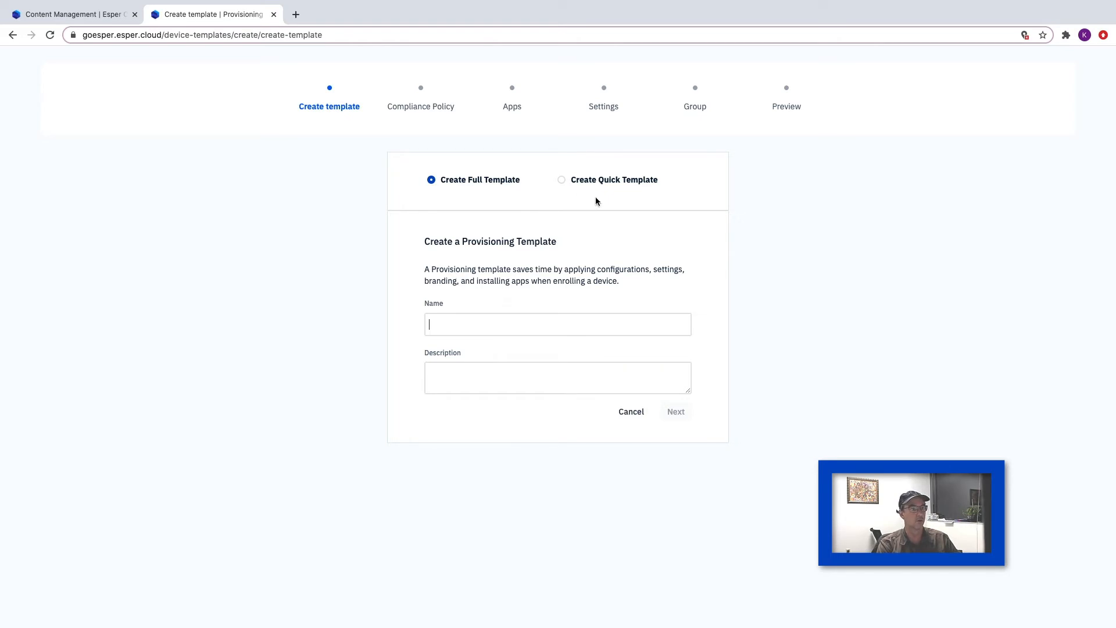
left_click(562, 182)
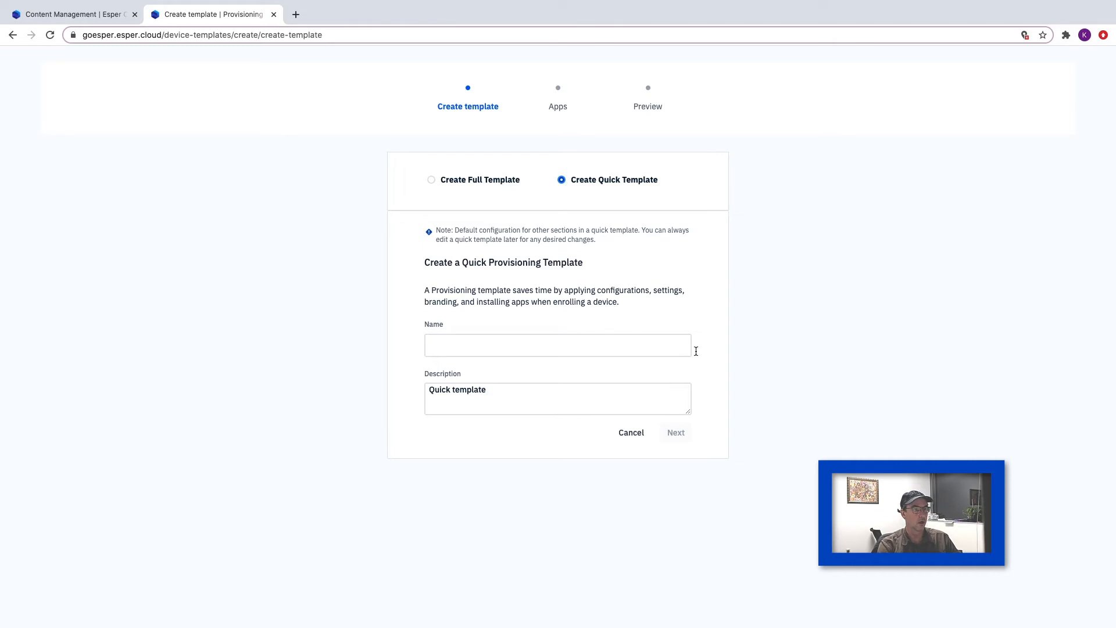
left_click(646, 353)
type("Q")
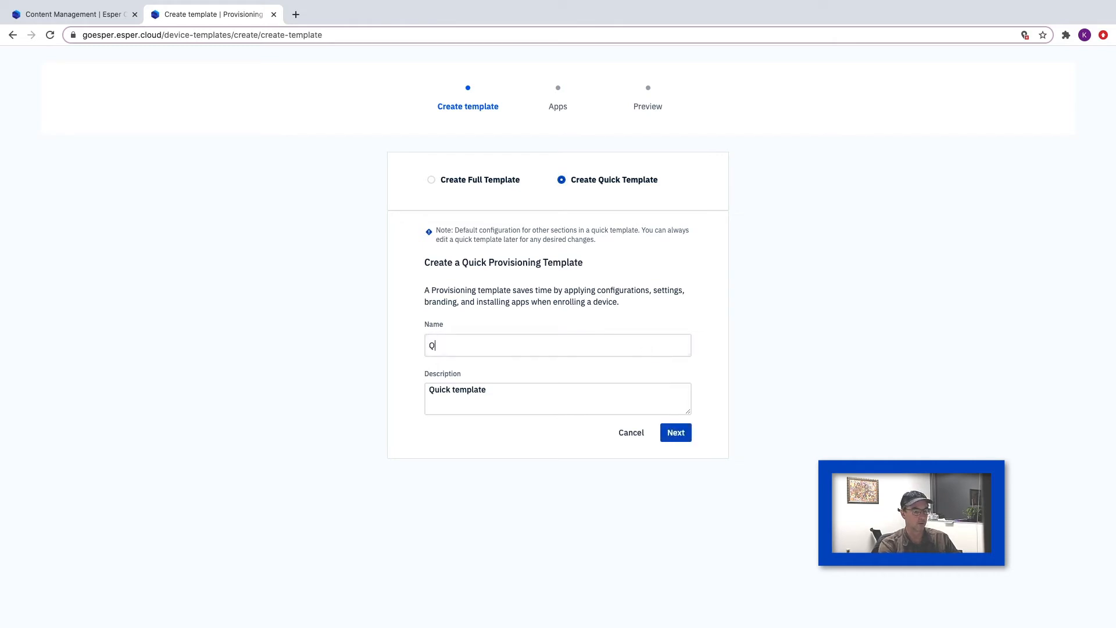
type("uick 1")
key("Return")
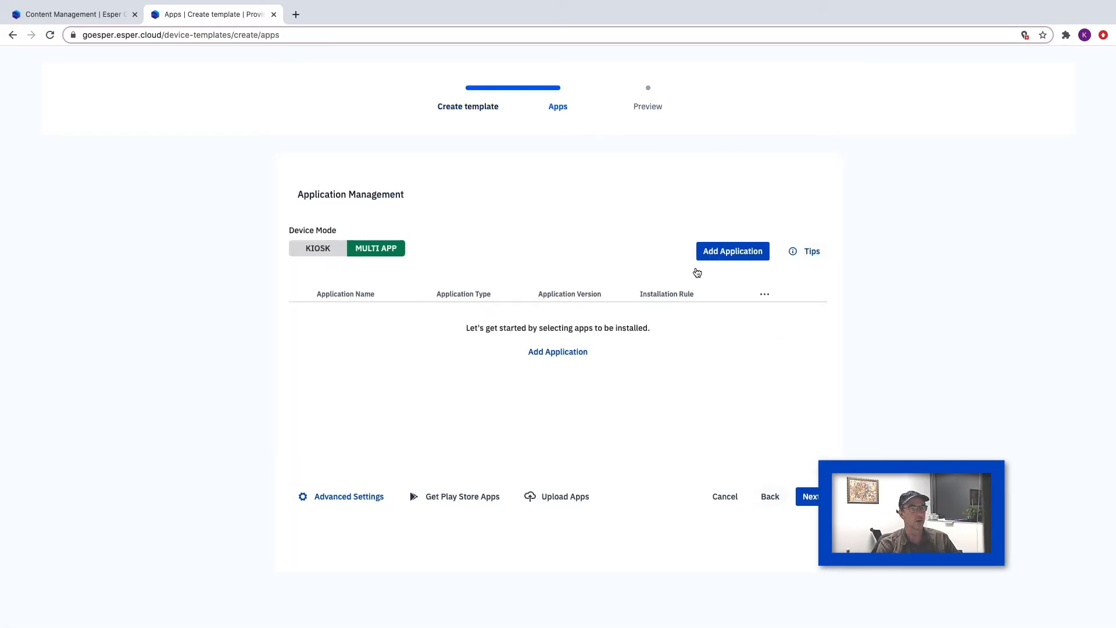
- Add the CPU-Z application, version 1.33(33), to the Quick 1 template
left_click(738, 252)
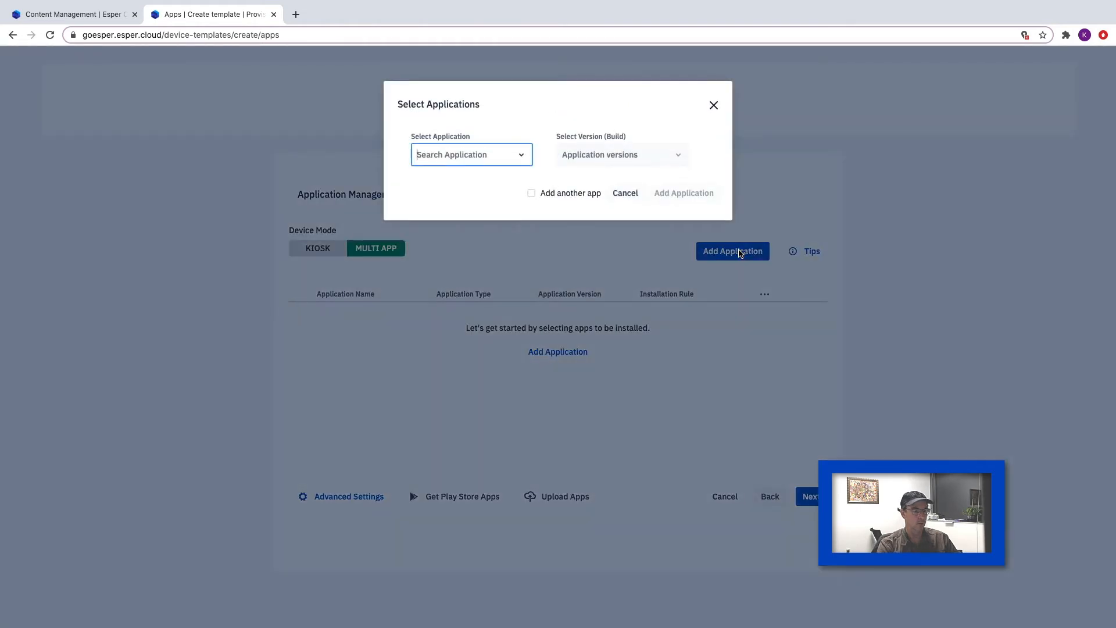
type("cpu")
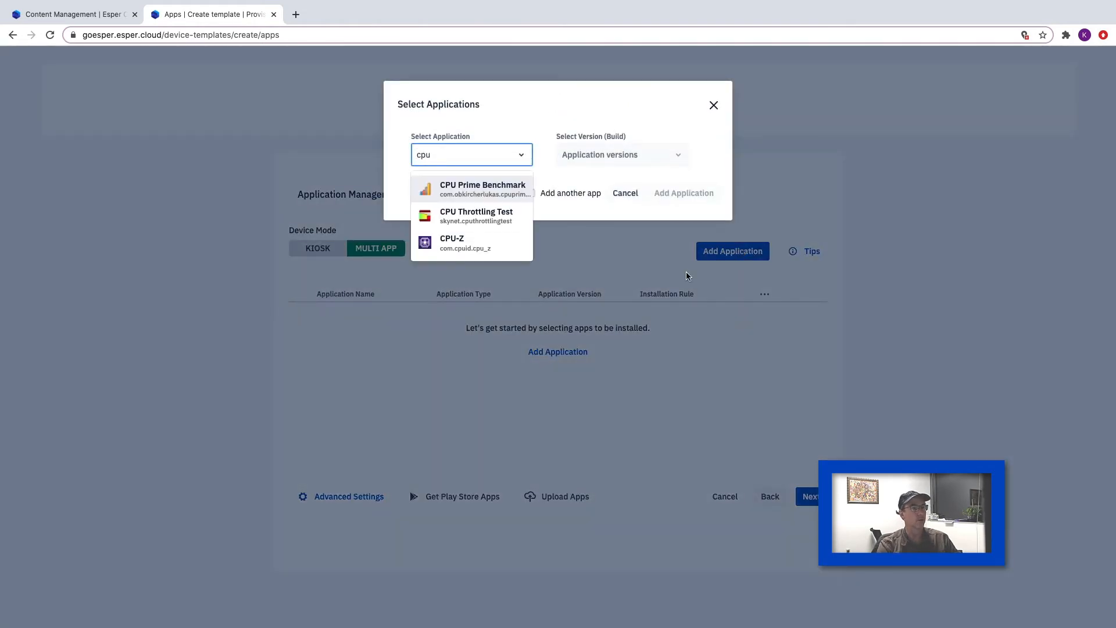
left_click(431, 245)
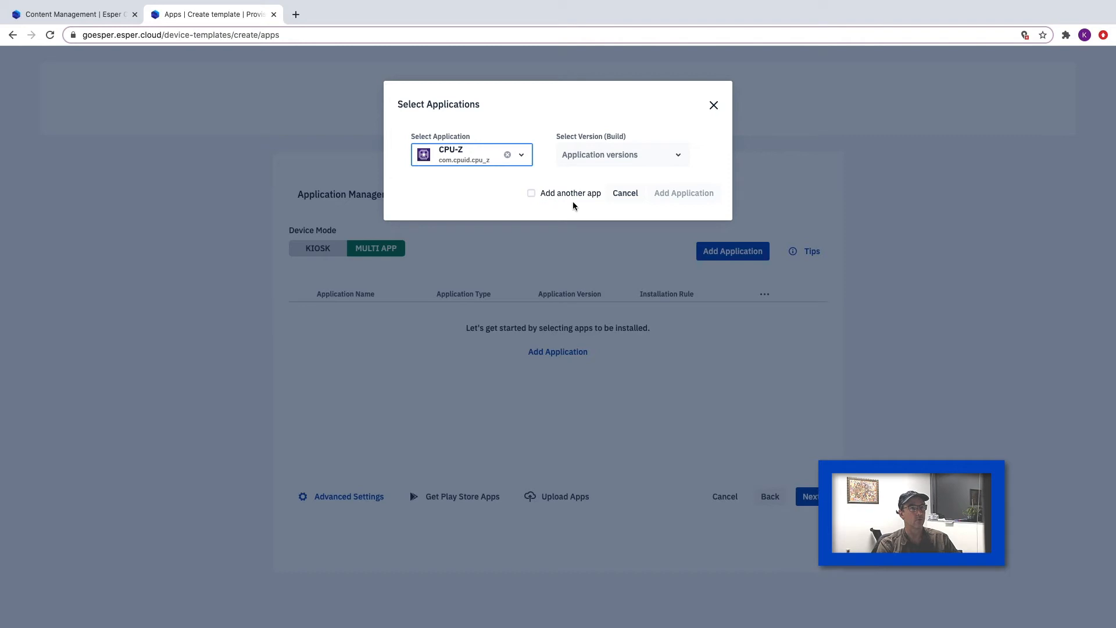
left_click(686, 155)
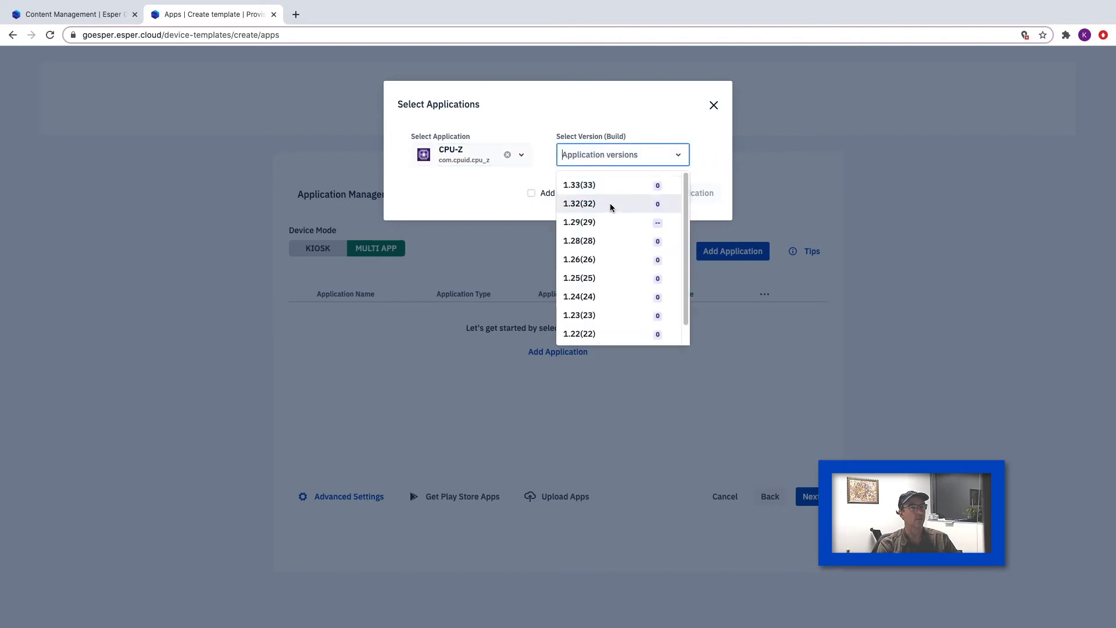
left_click(606, 184)
left_click(686, 193)
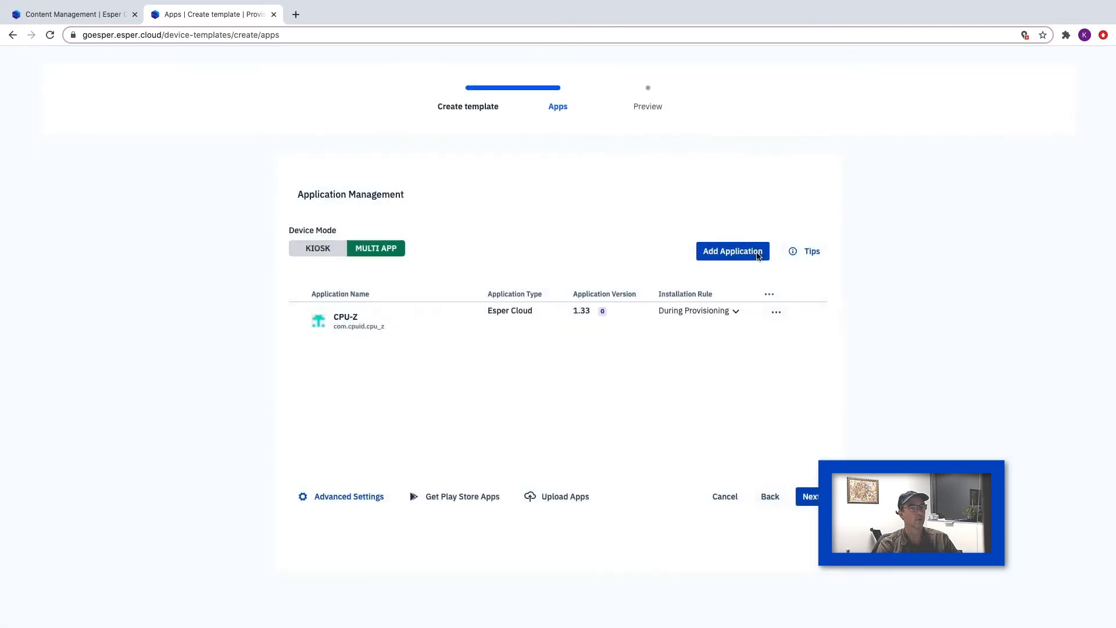
- Set the template's device mode to Kiosk, review the template preview and save the template
left_click(319, 251)
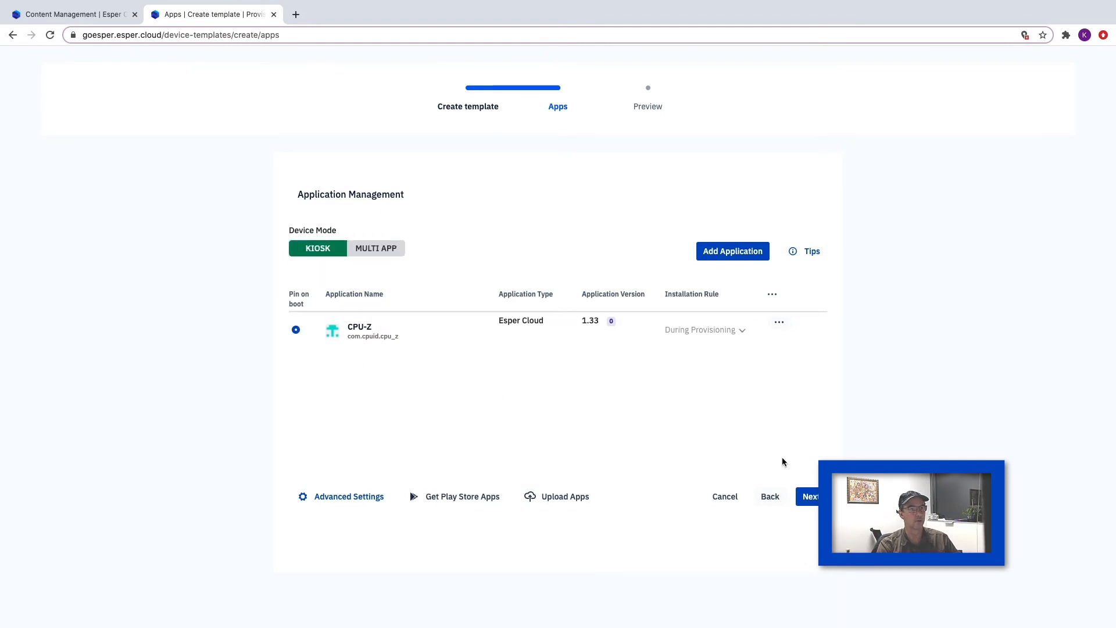
left_click(809, 494)
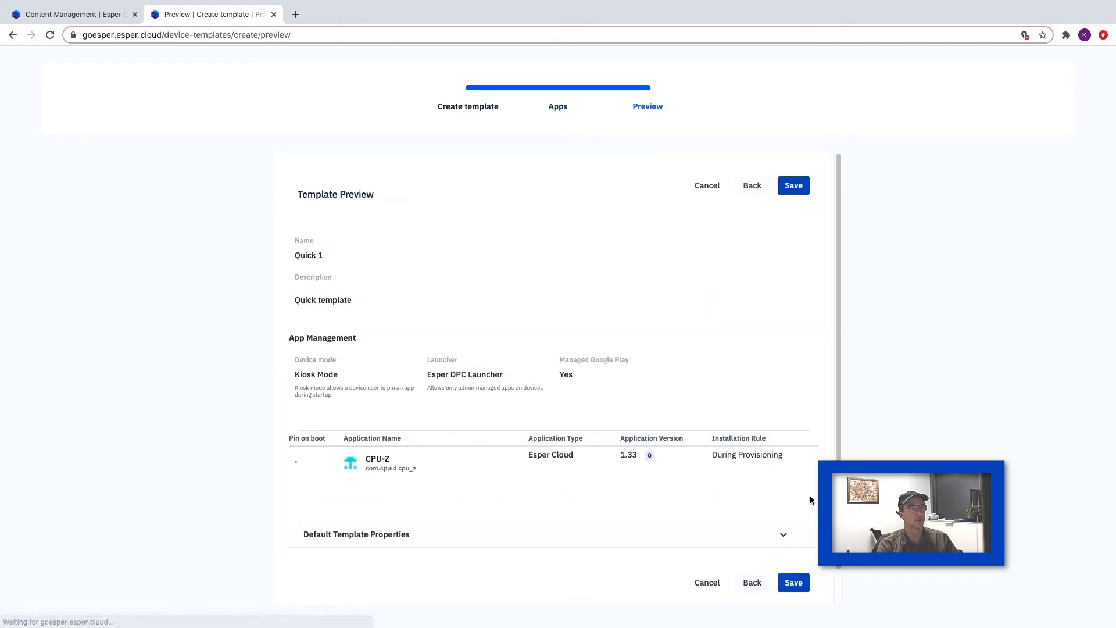
scroll(684, 371, "down", 1)
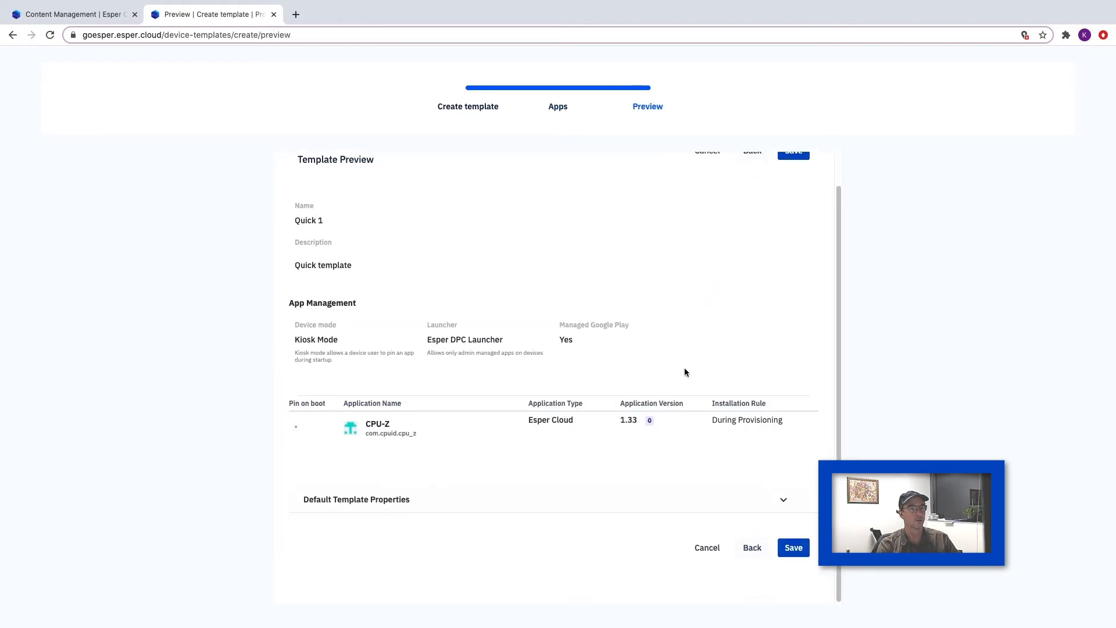
scroll(684, 372, "up", 1)
left_click(798, 184)
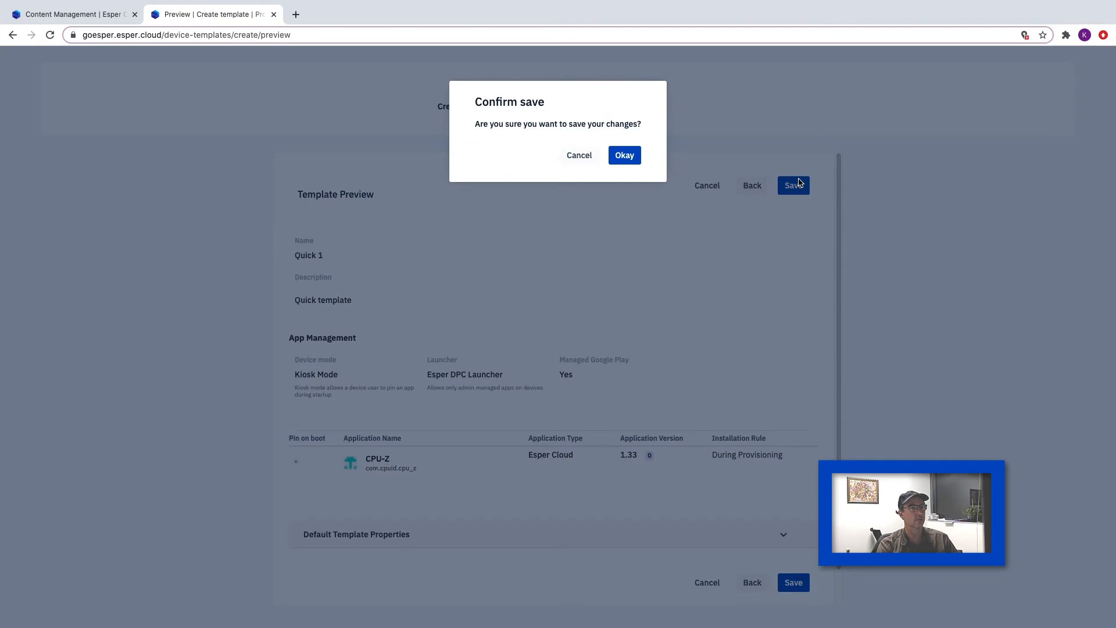
left_click(622, 148)
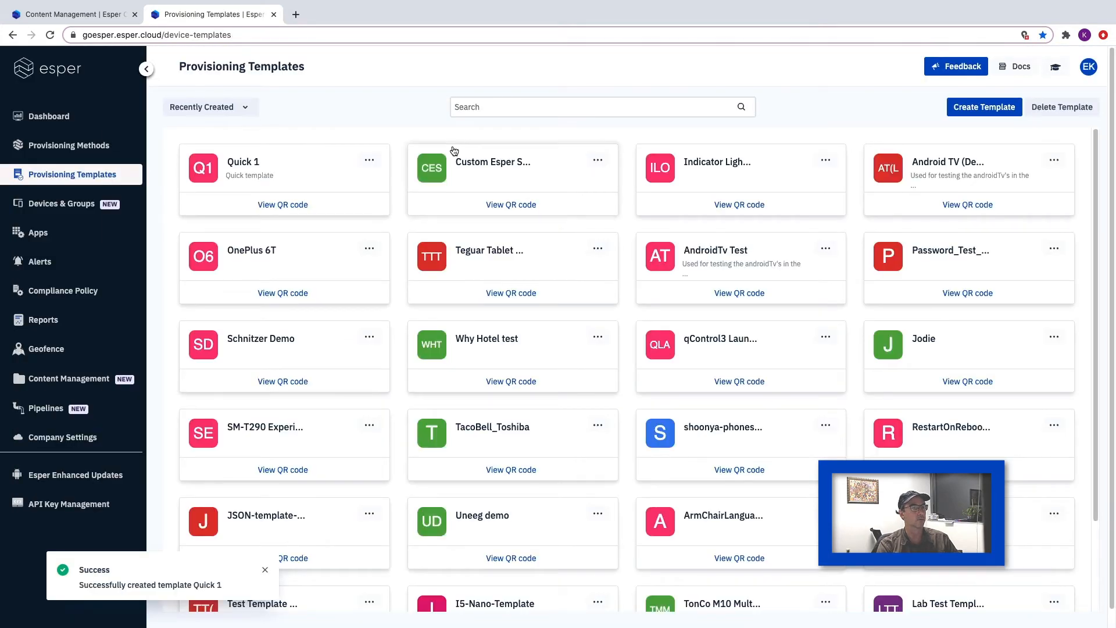
- View the Quick 1 template's QR code, and examine its compliance policy in the template editor without saving changes
left_click(285, 205)
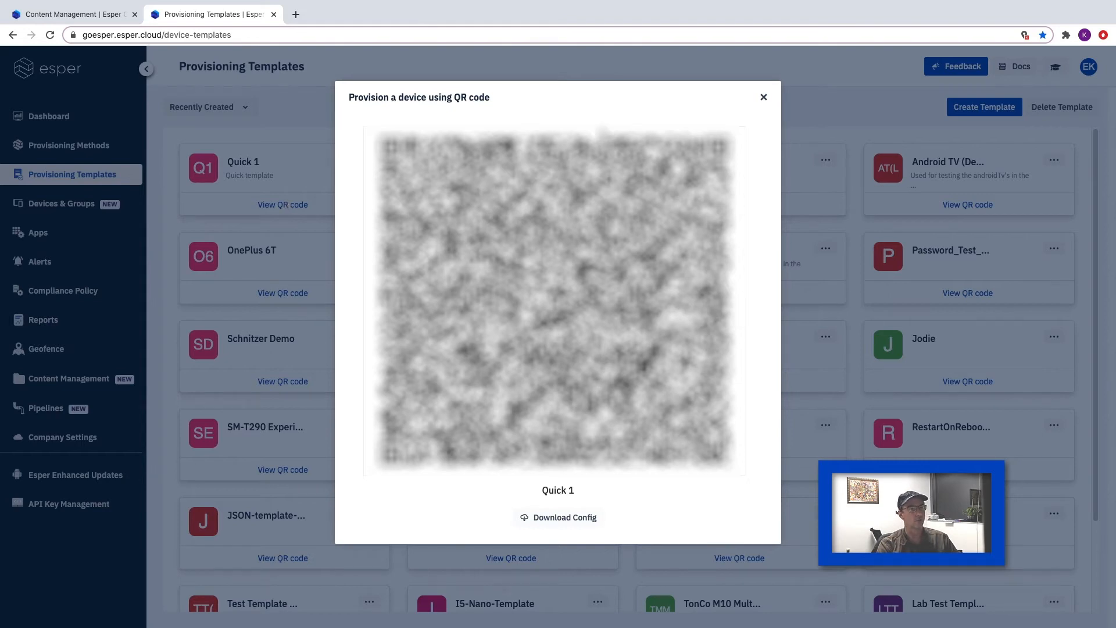
left_click(765, 97)
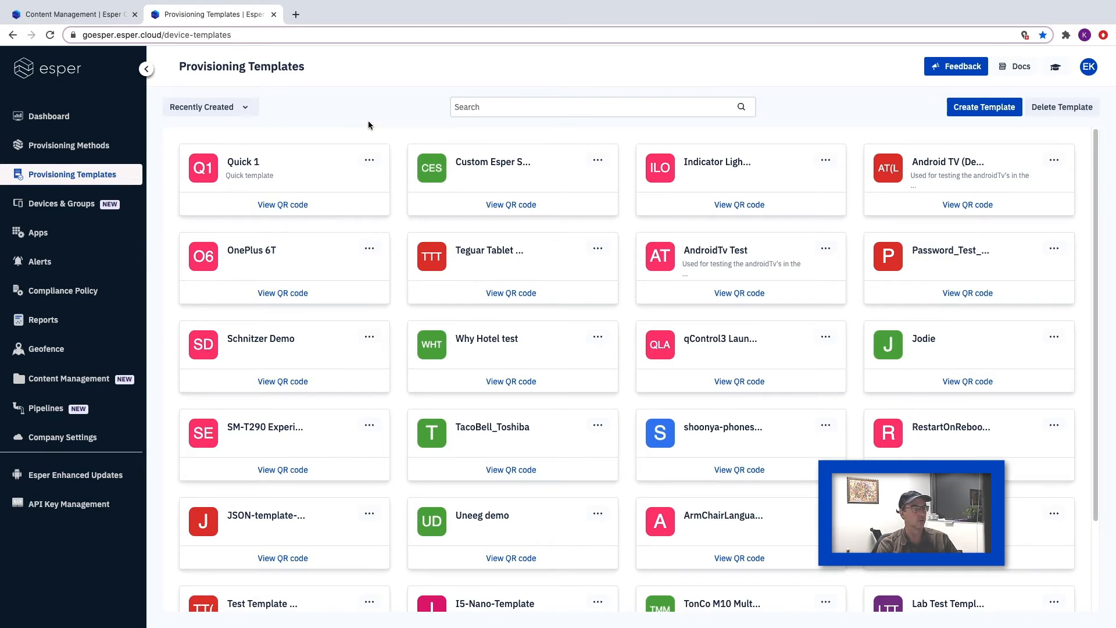
left_click(370, 162)
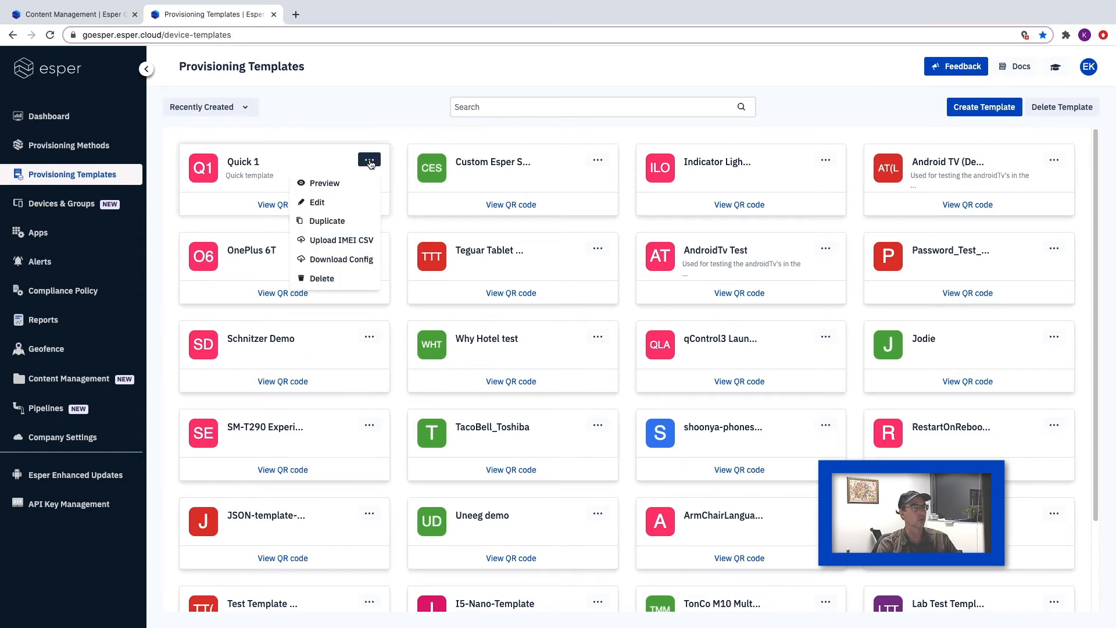
left_click(343, 202)
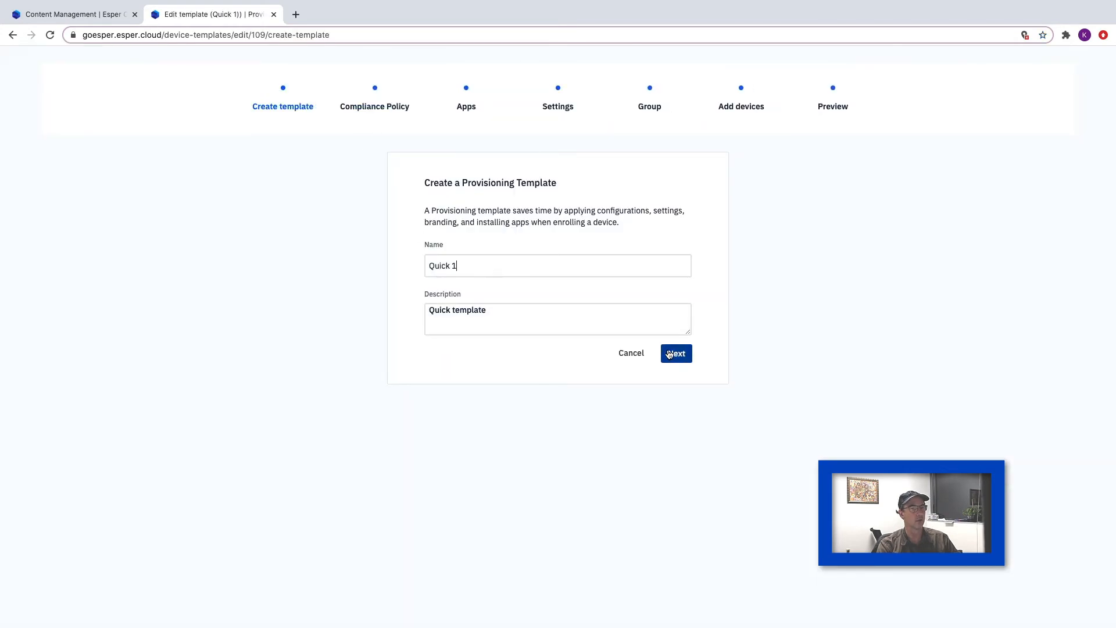
left_click(671, 353)
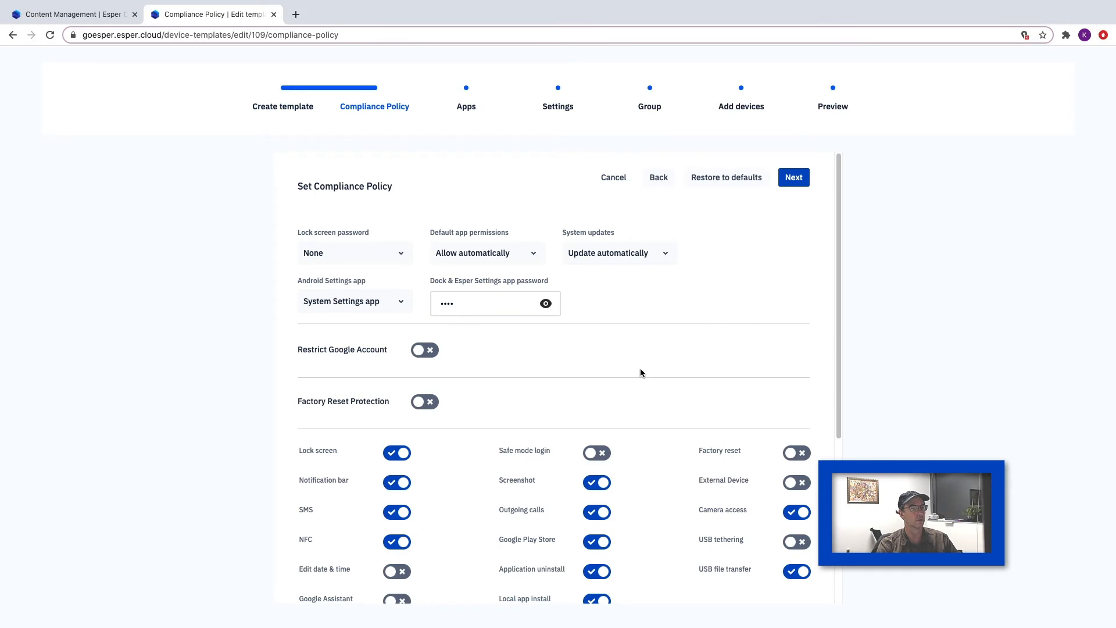
scroll(648, 357, "down", 5)
scroll(640, 368, "up", 5)
left_click(614, 177)
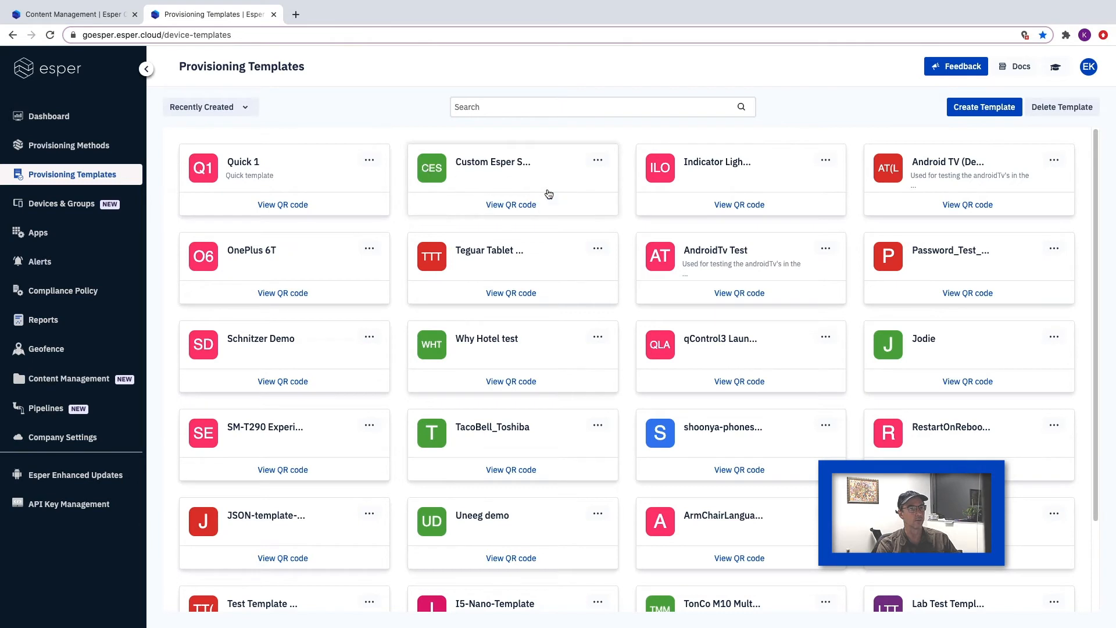
- Open the Custom Esper Settings template for editing and review its compliance policy and device settings through to the extra Android settings
left_click(597, 163)
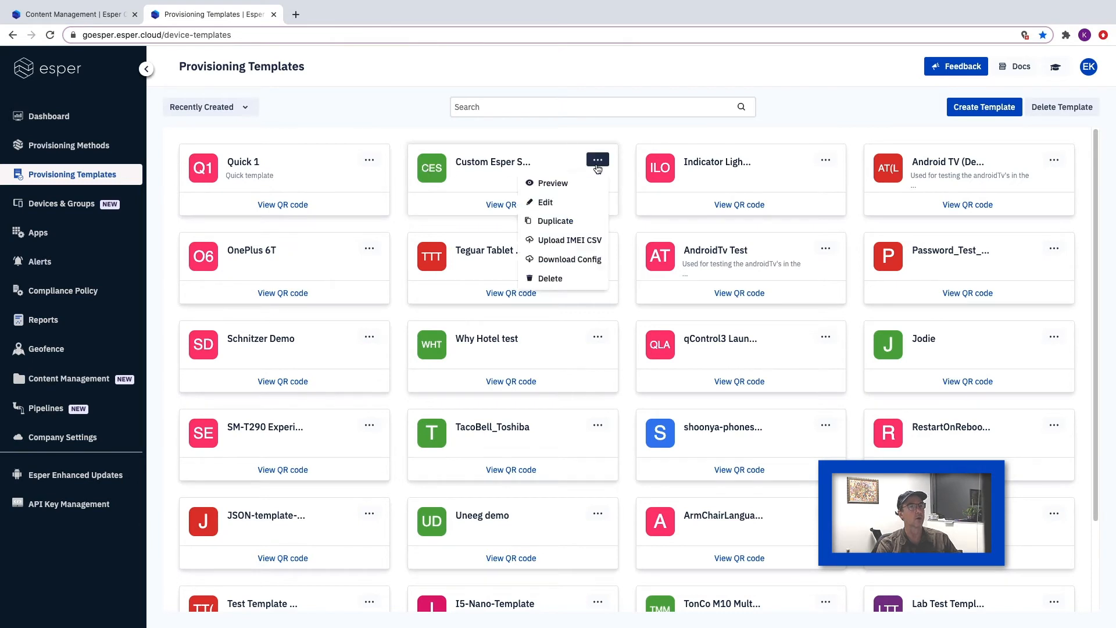
left_click(570, 204)
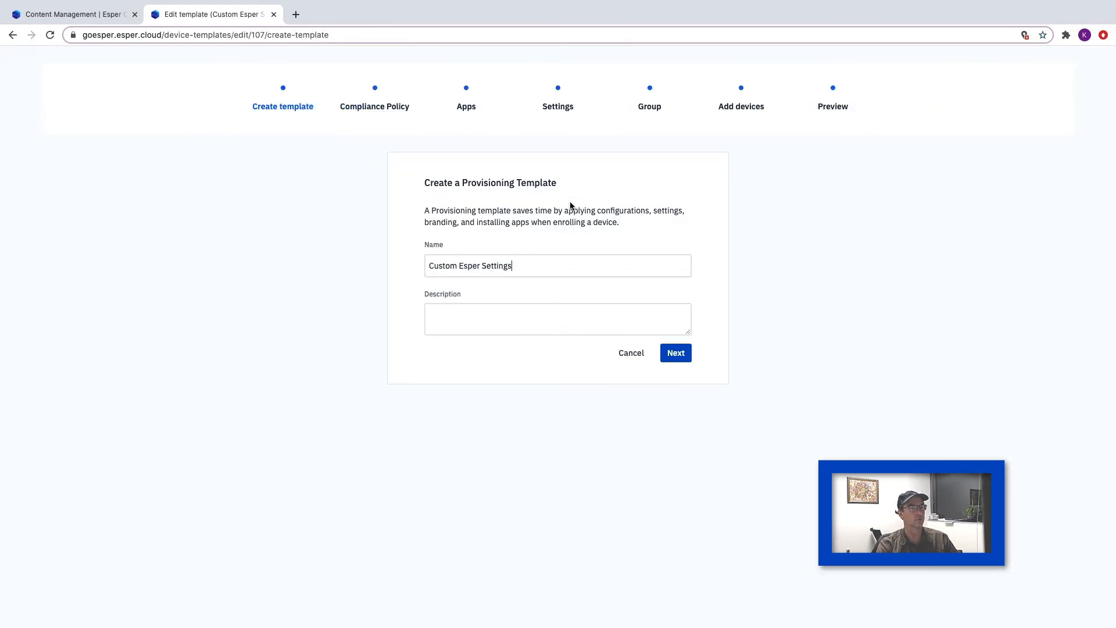
left_click(384, 106)
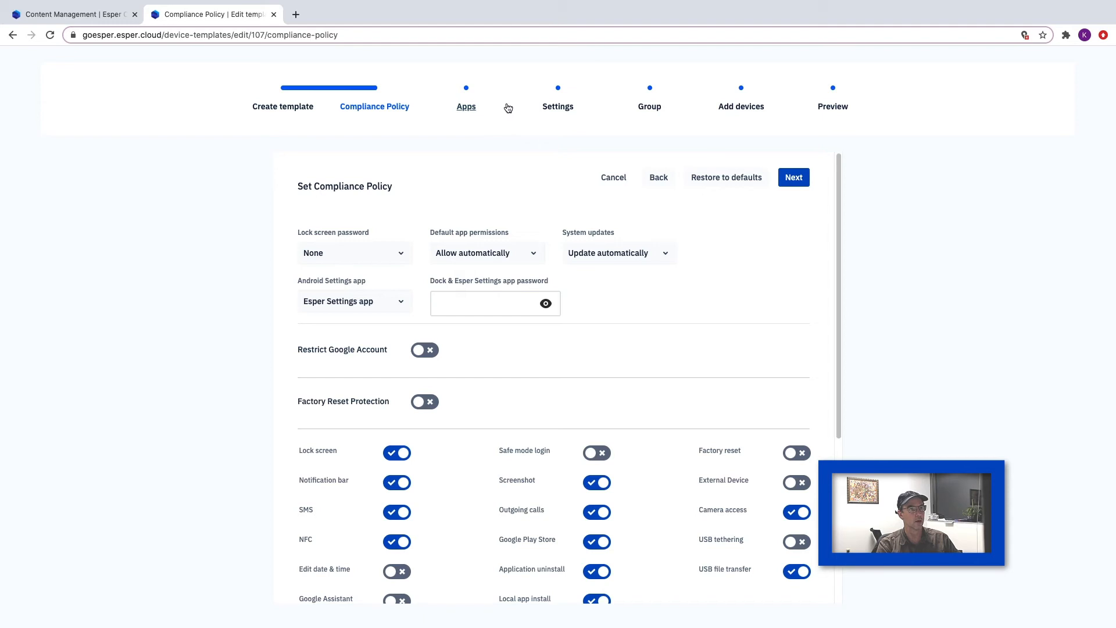
left_click(558, 107)
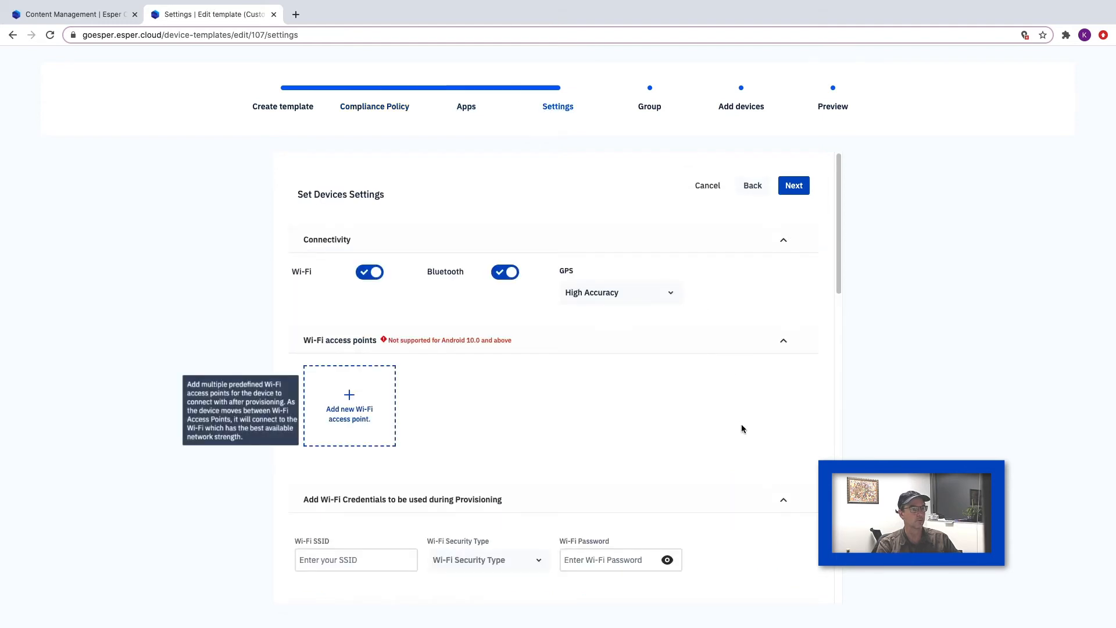
scroll(742, 429, "down", 5)
scroll(741, 429, "down", 7)
scroll(741, 429, "down", 4)
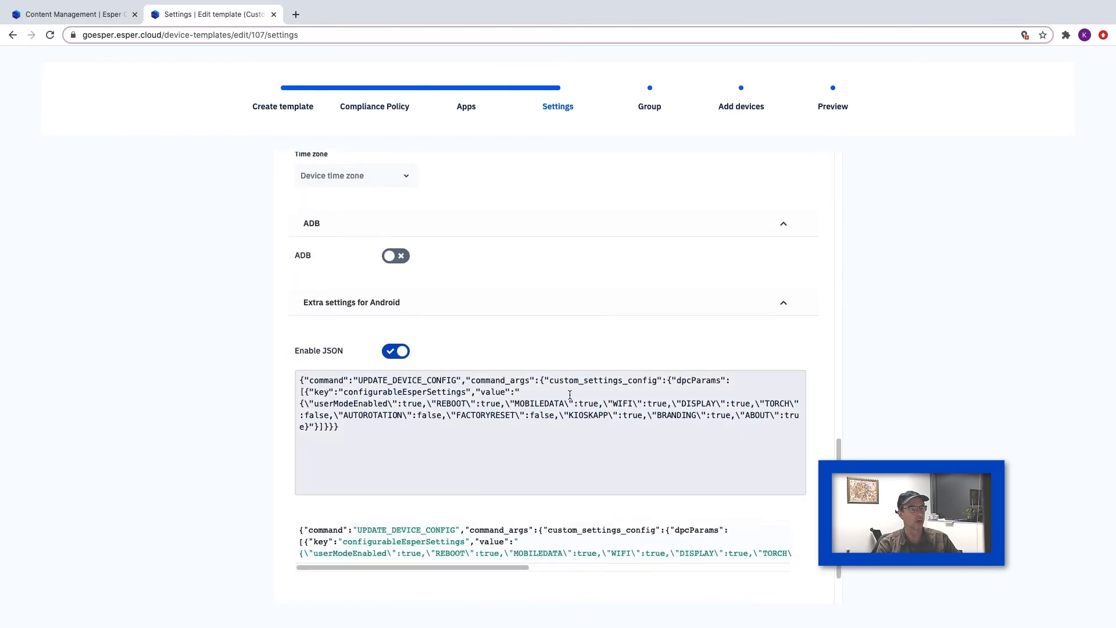
- Examine the configurableEsperSettings keys and values in the custom JSON of the extra Android settings
left_click(569, 394)
scroll(565, 418, "down", 2)
scroll(565, 420, "down", 2)
scroll(565, 421, "up", 2)
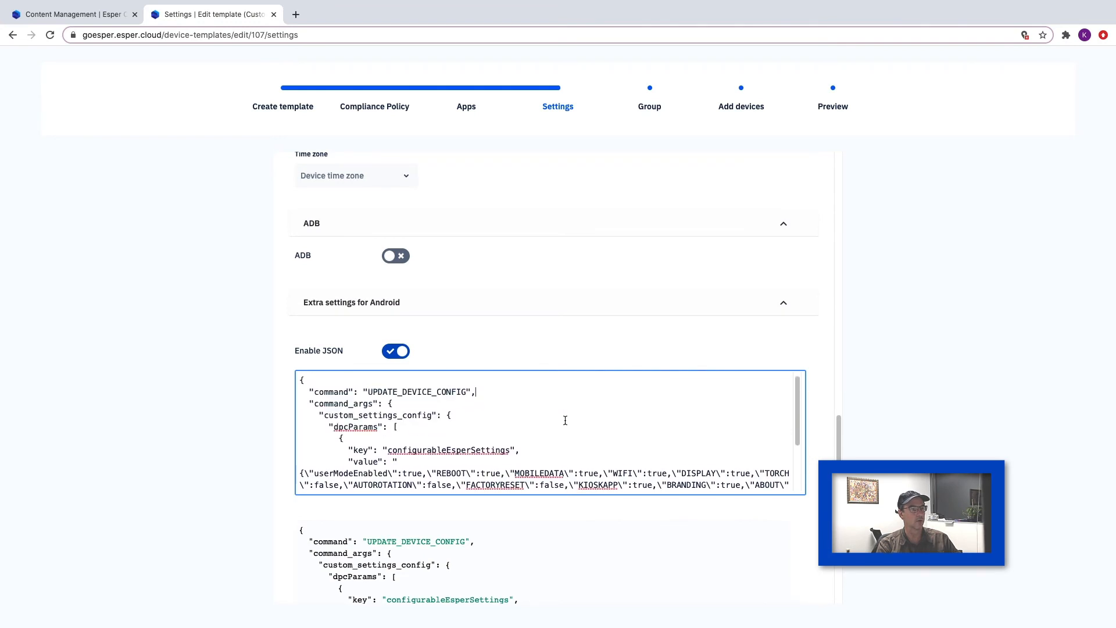
scroll(565, 420, "down", 1)
scroll(565, 420, "up", 2)
scroll(565, 420, "down", 3)
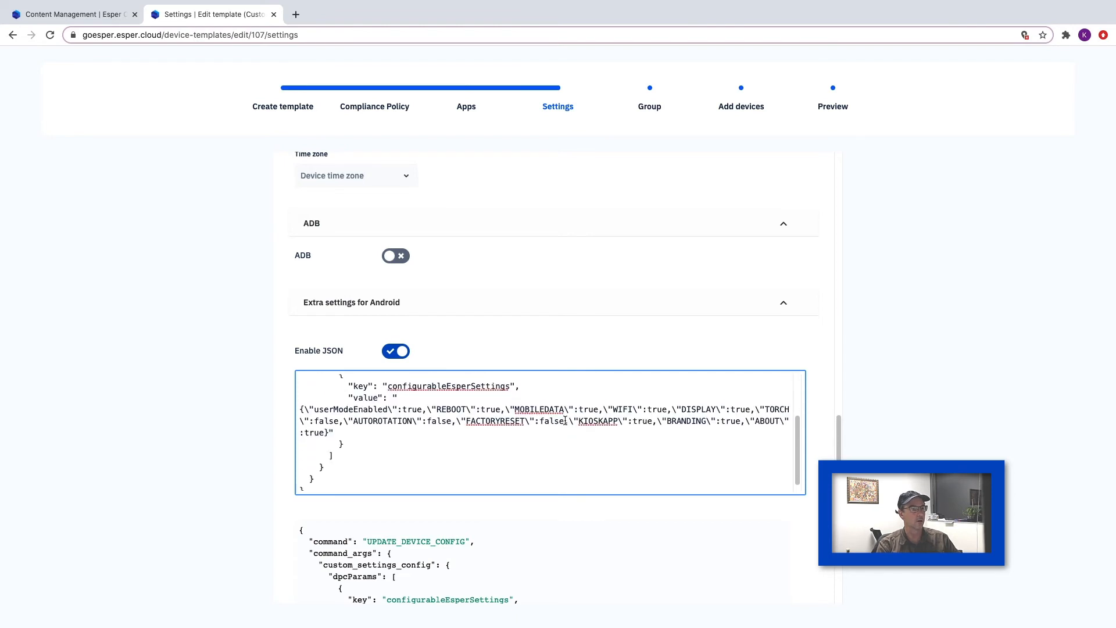
scroll(565, 420, "up", 1)
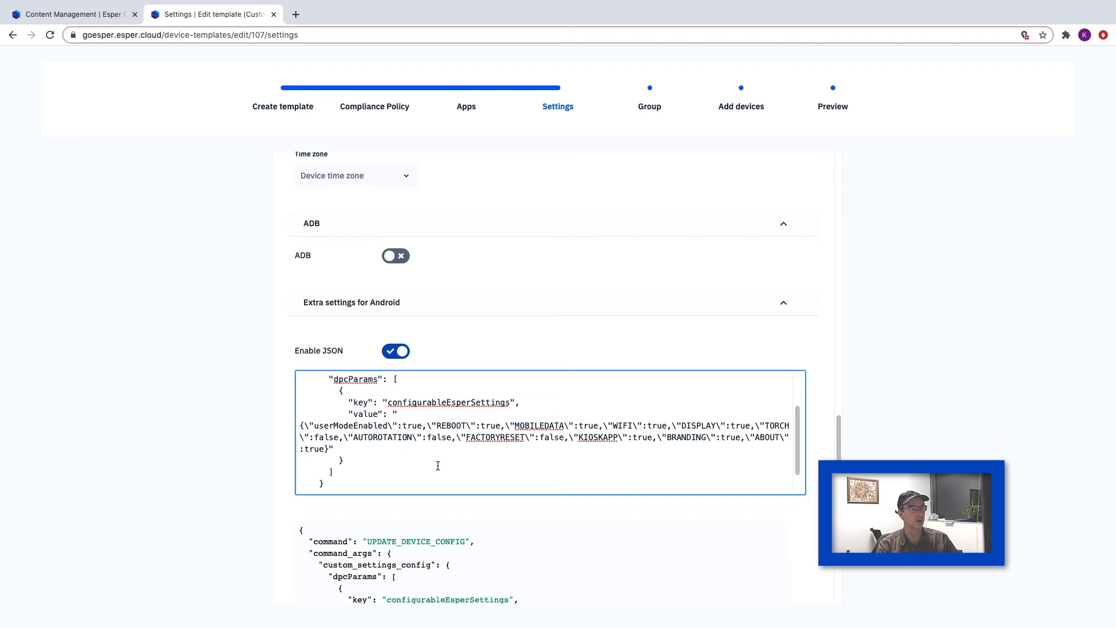
scroll(437, 466, "down", 1)
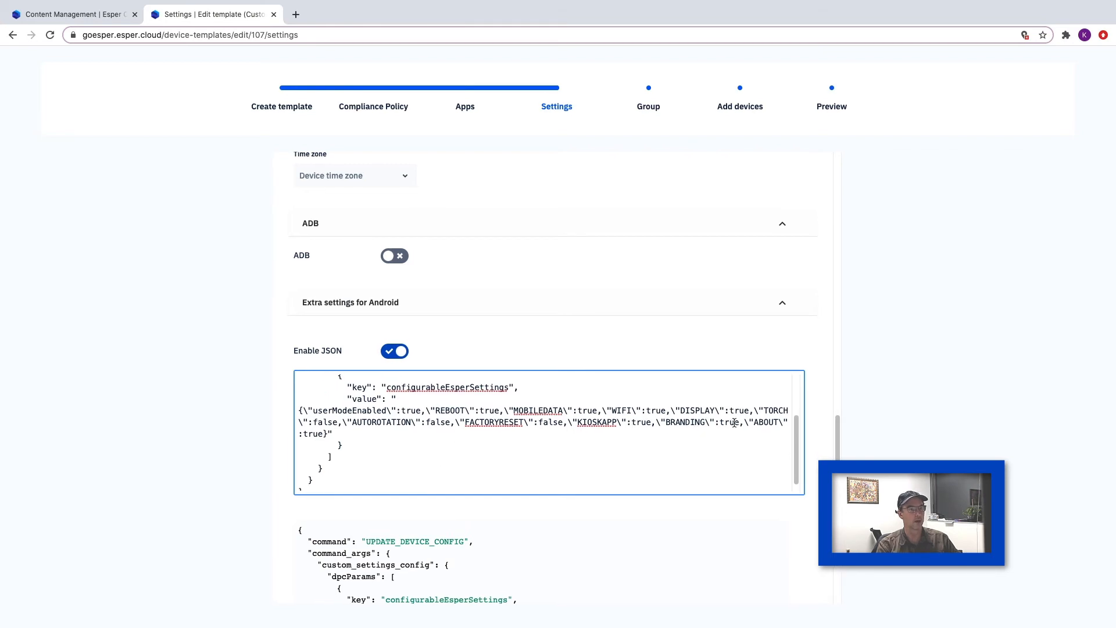
scroll(734, 422, "down", 1)
scroll(732, 424, "up", 3)
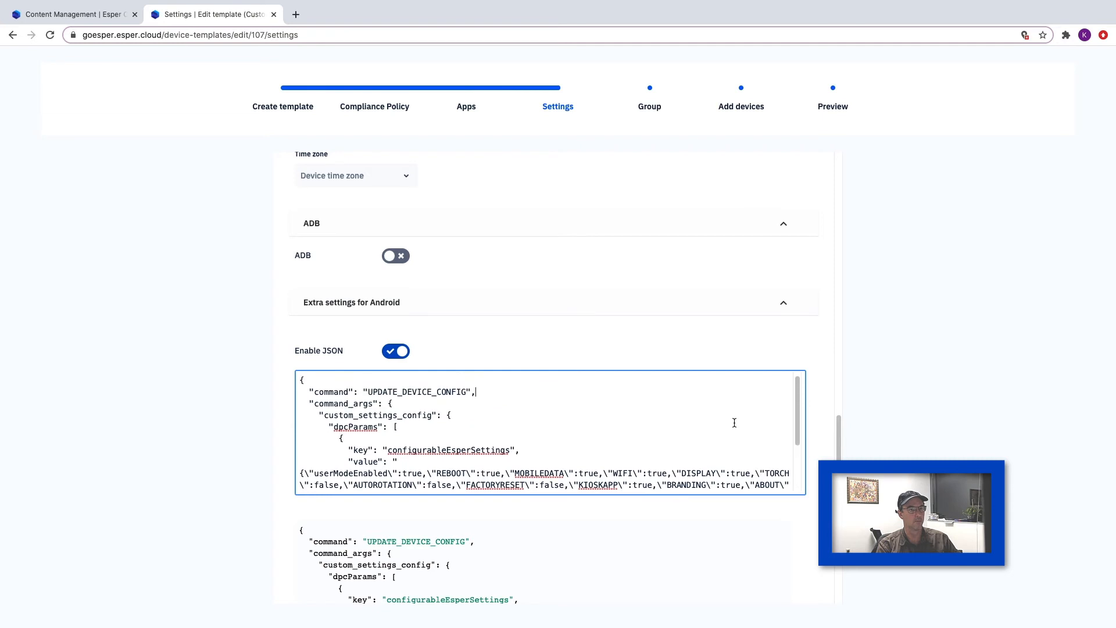
scroll(734, 424, "down", 3)
scroll(734, 424, "down", 1)
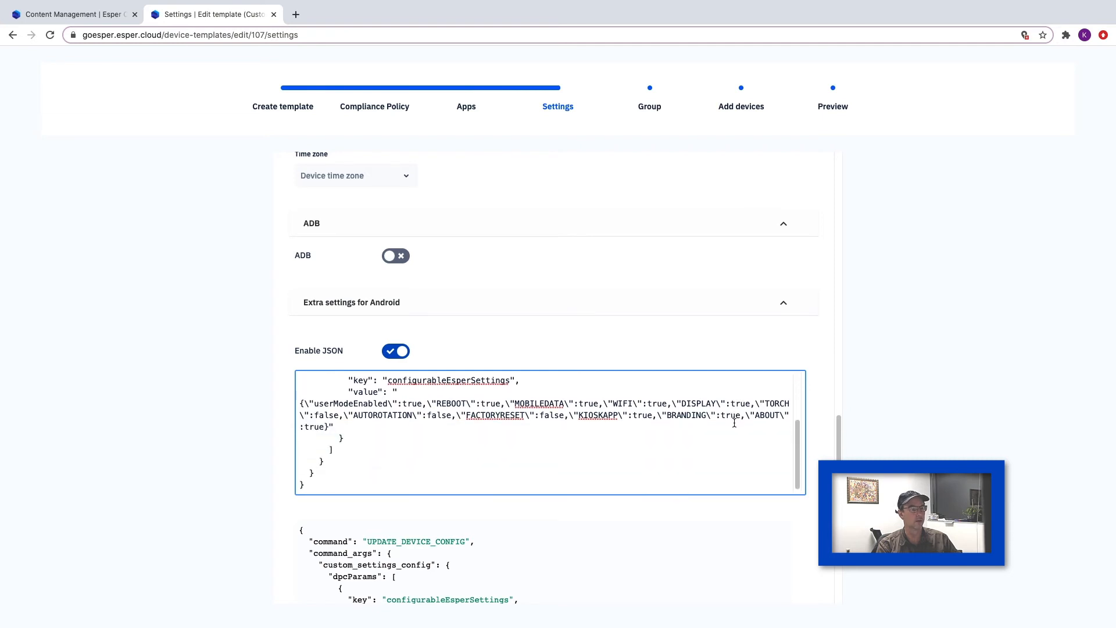
scroll(705, 461, "up", 3)
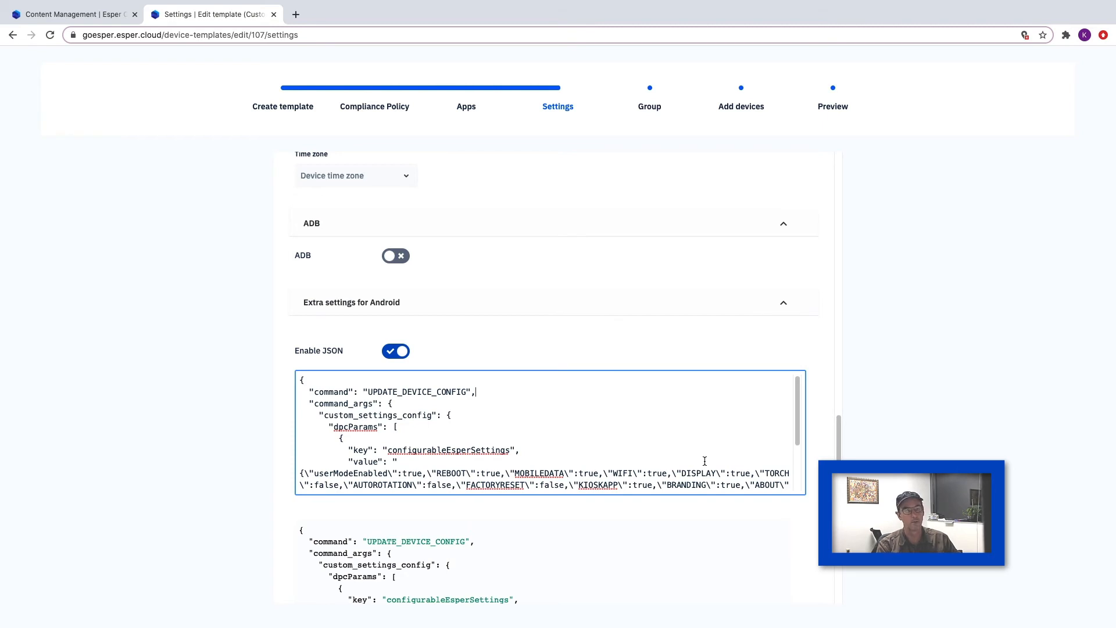
scroll(705, 461, "down", 3)
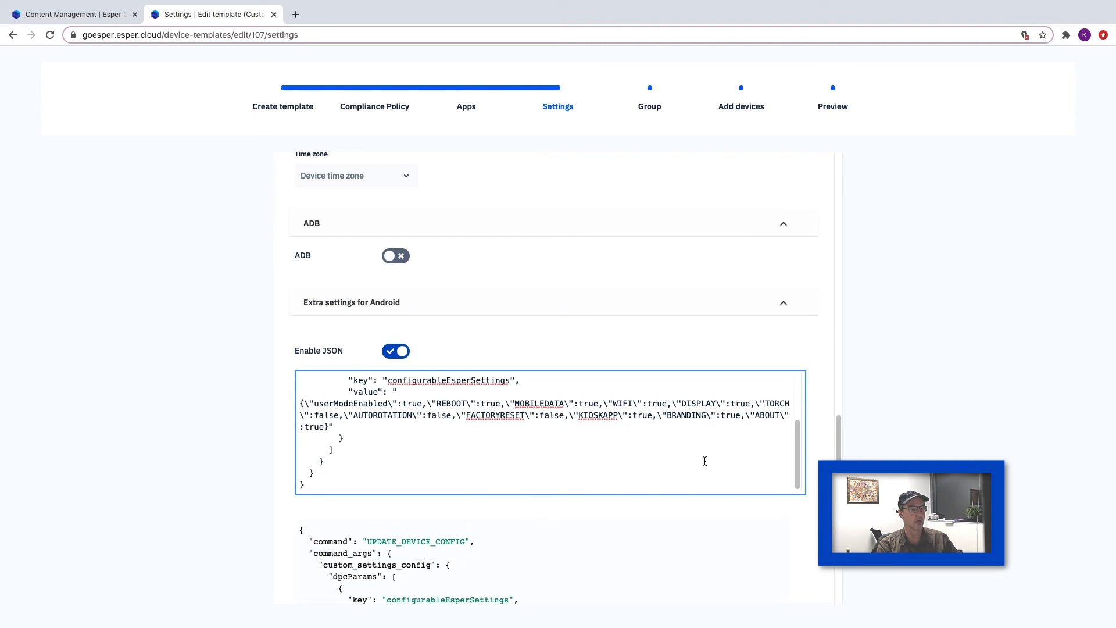
scroll(752, 519, "down", 5)
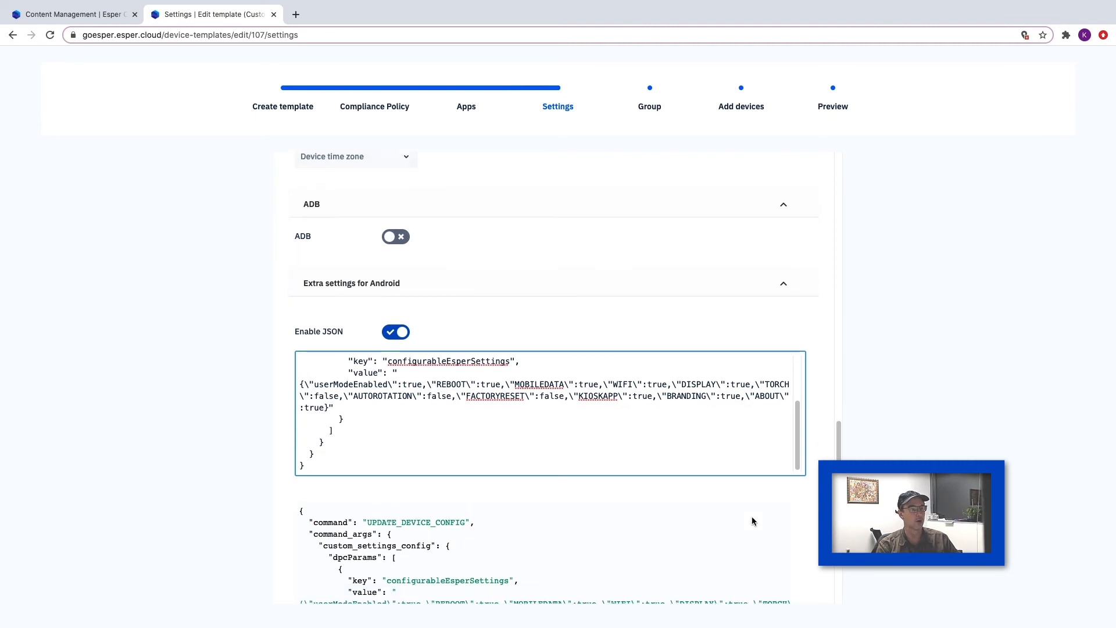
- Review the remainder of the custom JSON preview and leave the Custom Esper Settings template without saving changes
scroll(751, 520, "up", 7)
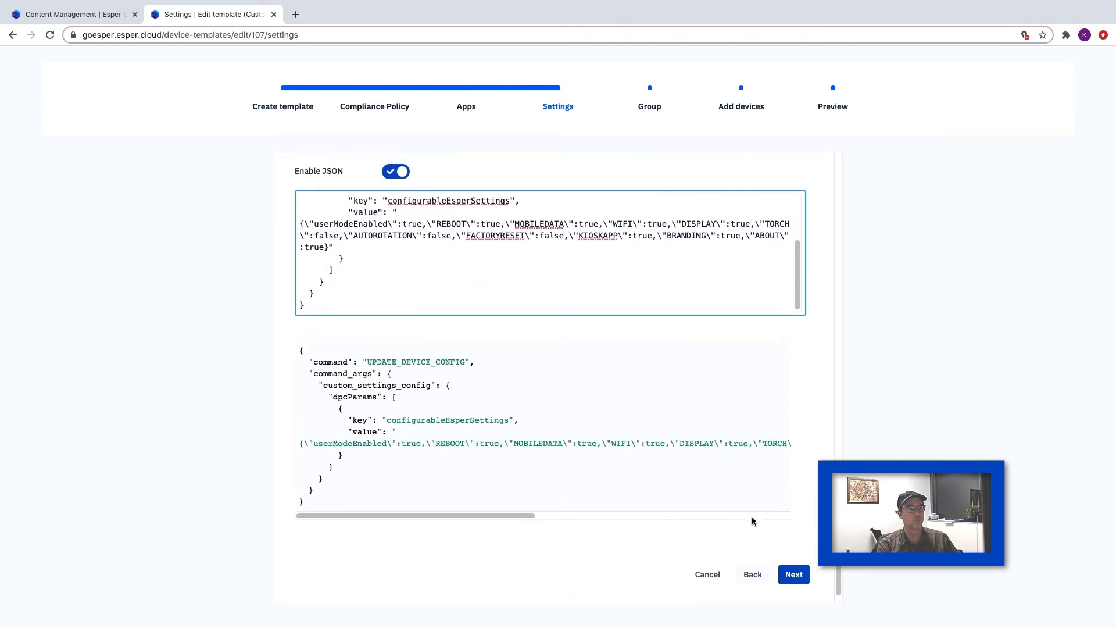
scroll(752, 519, "down", 7)
left_click(707, 553)
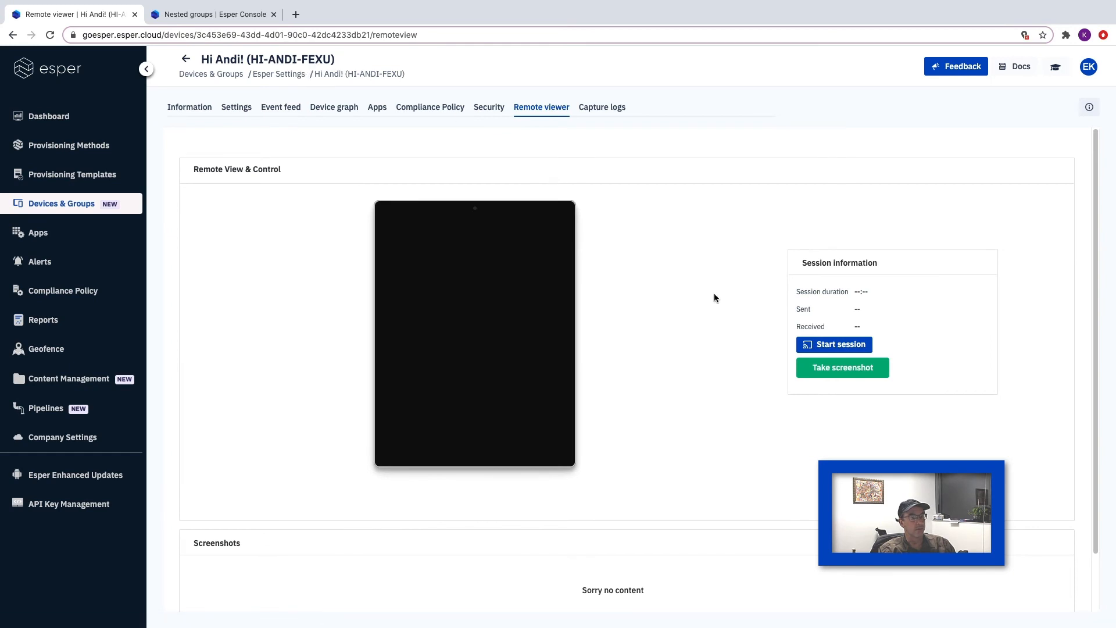
- Start a remote viewer session on the HI-ANDI-FEXU device and show its display in full screen
left_click(826, 345)
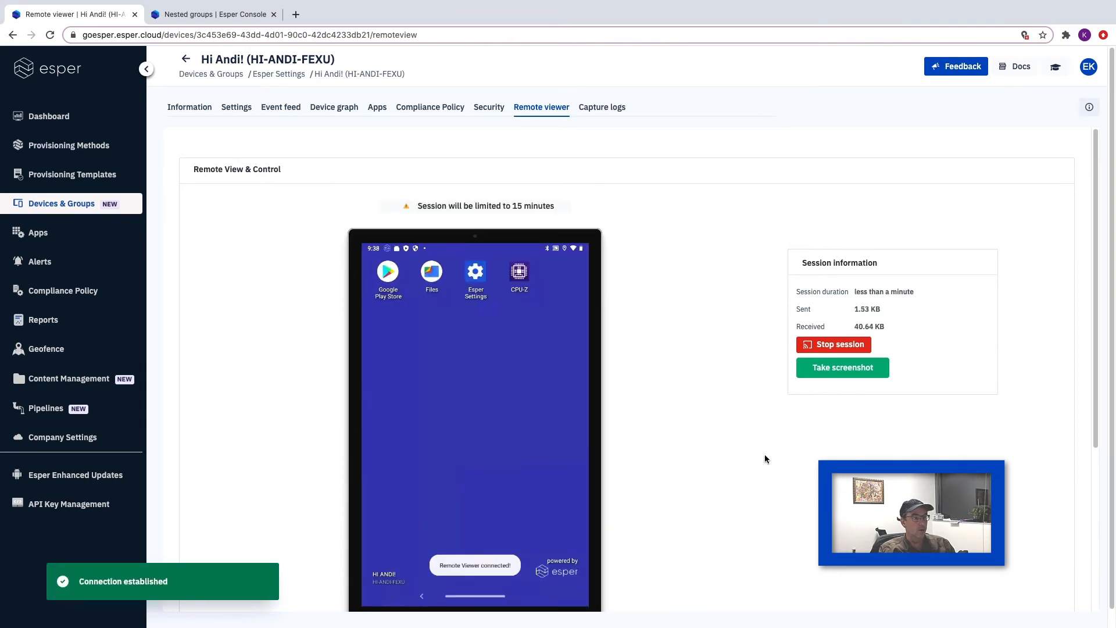
scroll(524, 465, "down", 4)
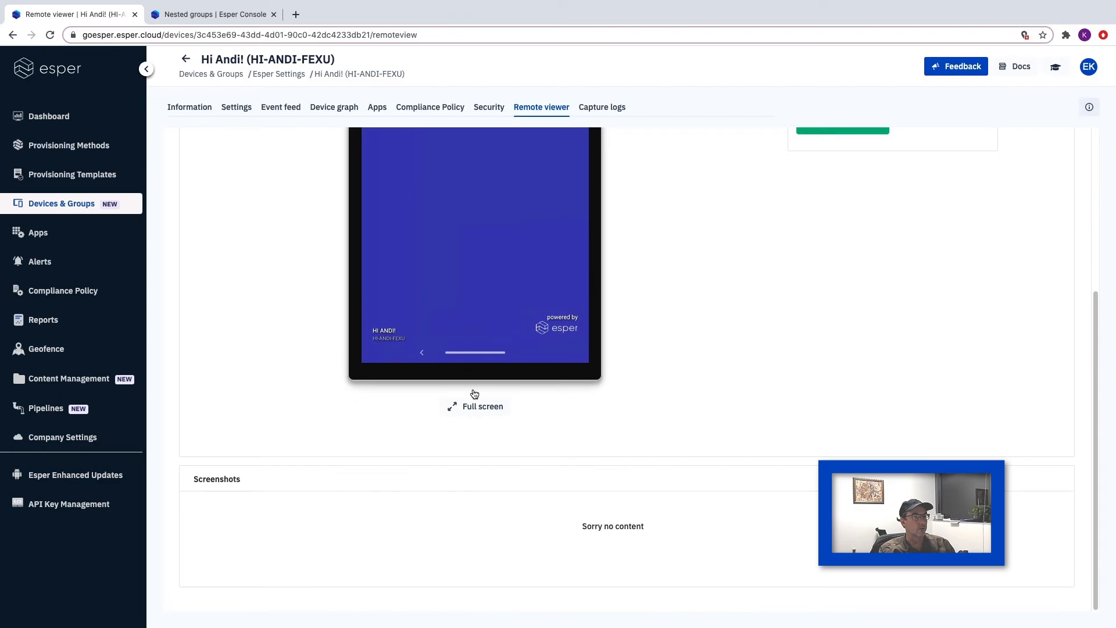
left_click(481, 406)
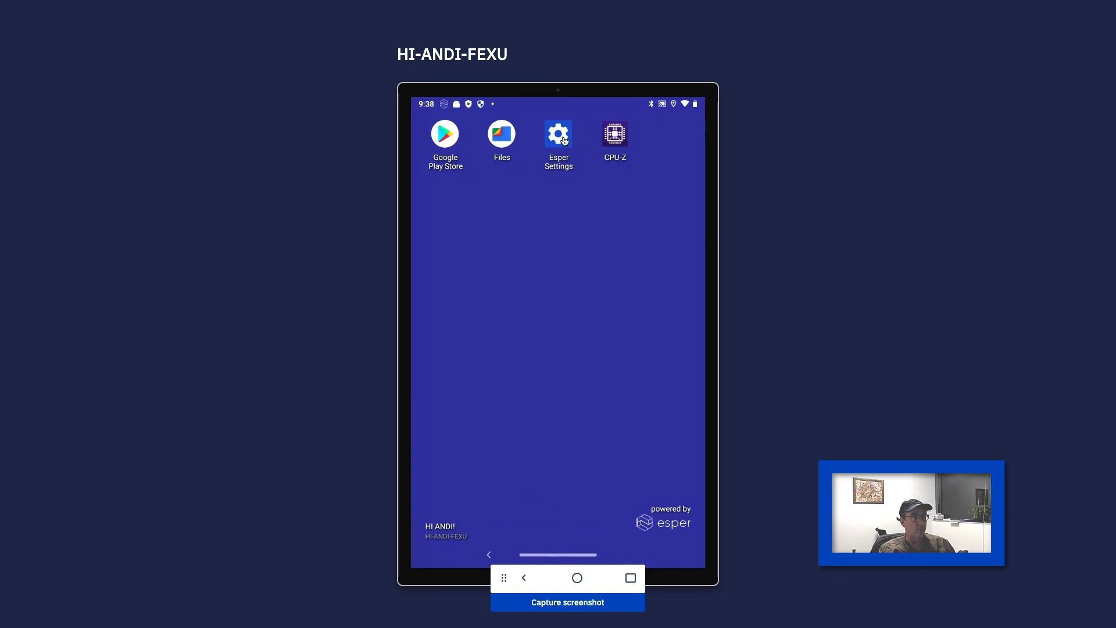
- Examine the Esper Settings app and its sound settings on the remote device, and end the remote session
left_click(558, 135)
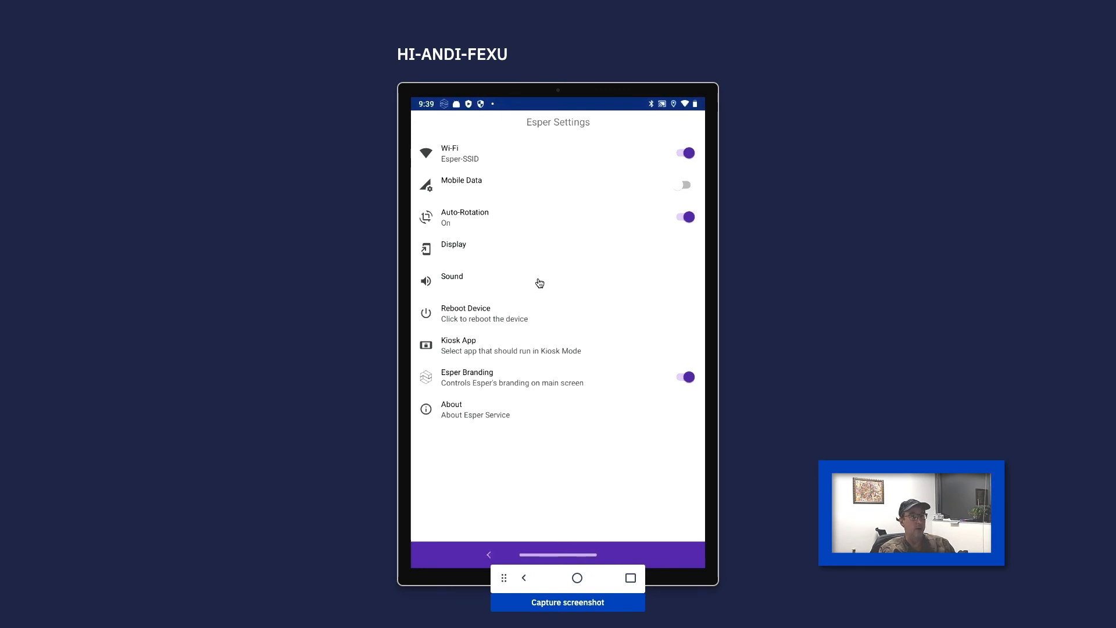
left_click(455, 284)
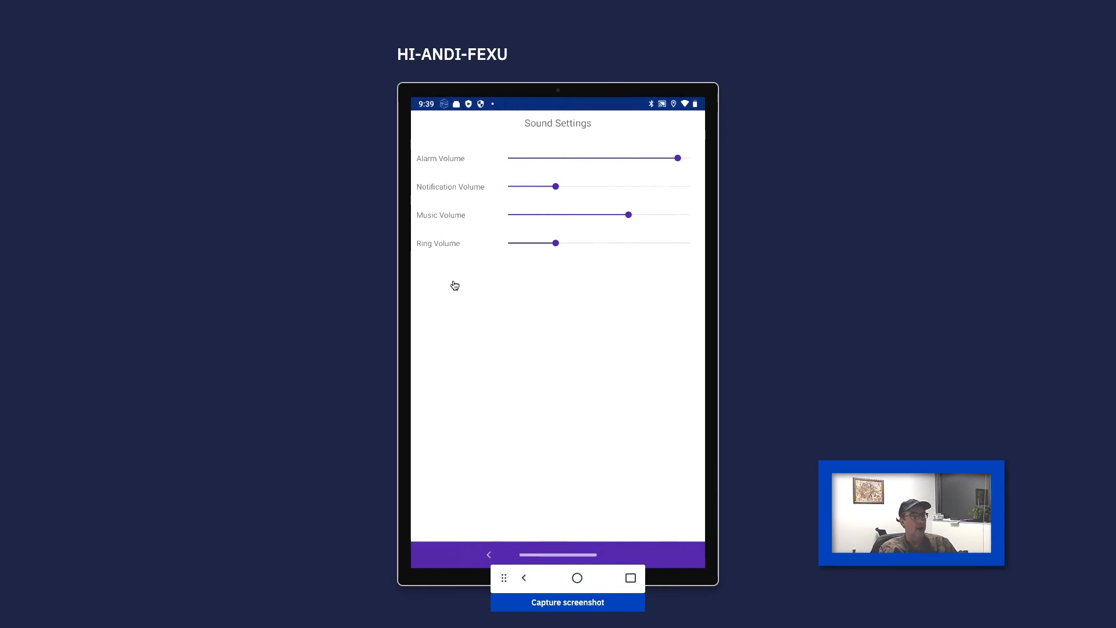
left_click(488, 555)
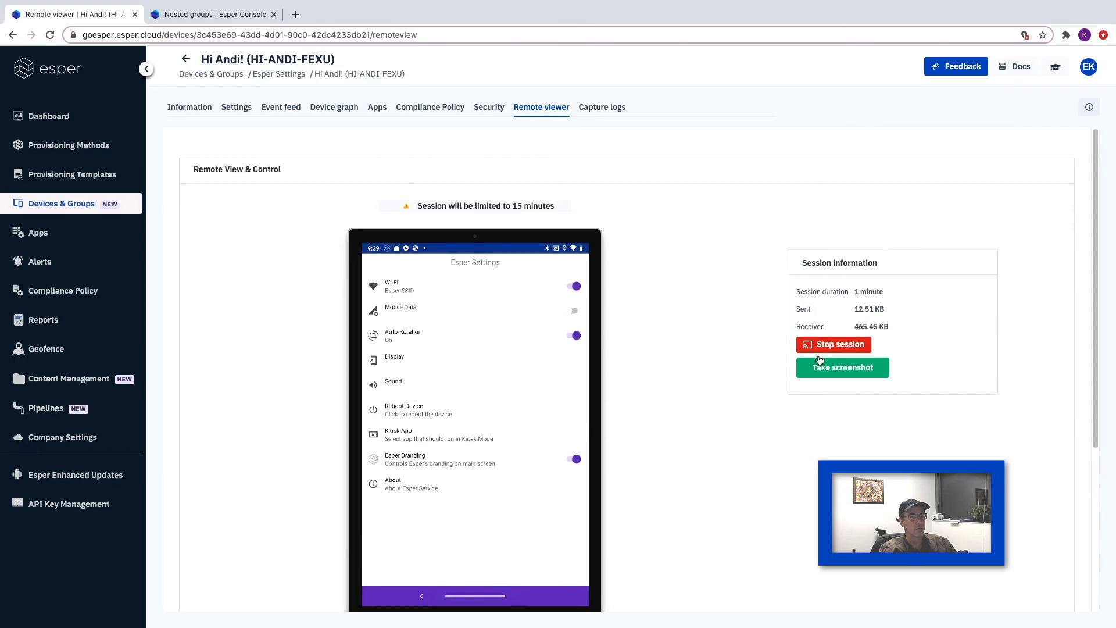
left_click(823, 346)
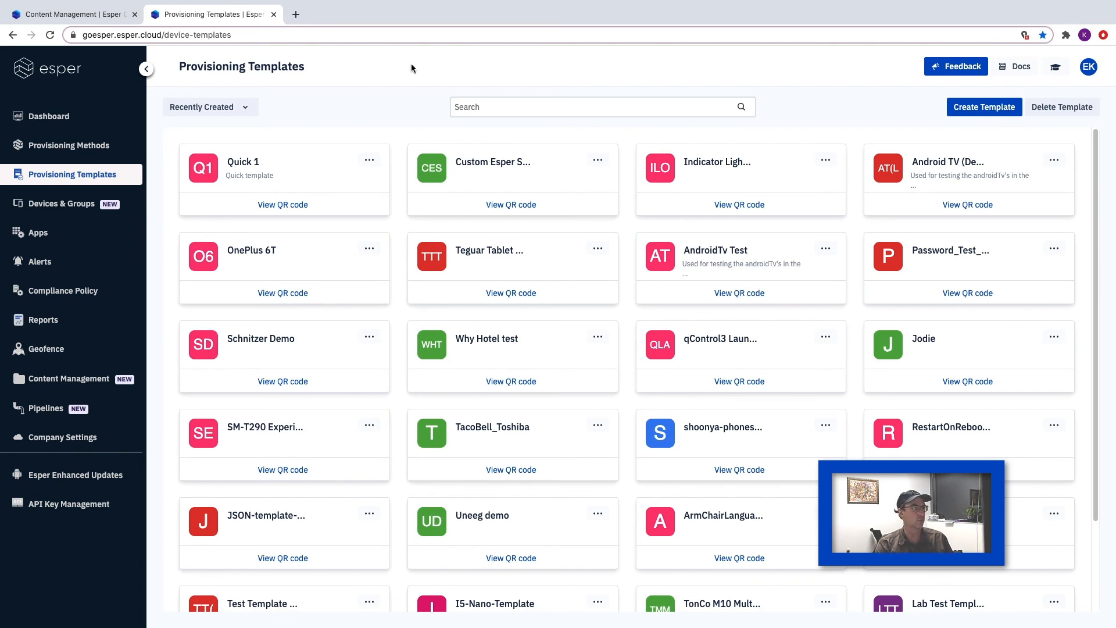
- Show all devices under Devices & Groups in grid view
left_click(62, 208)
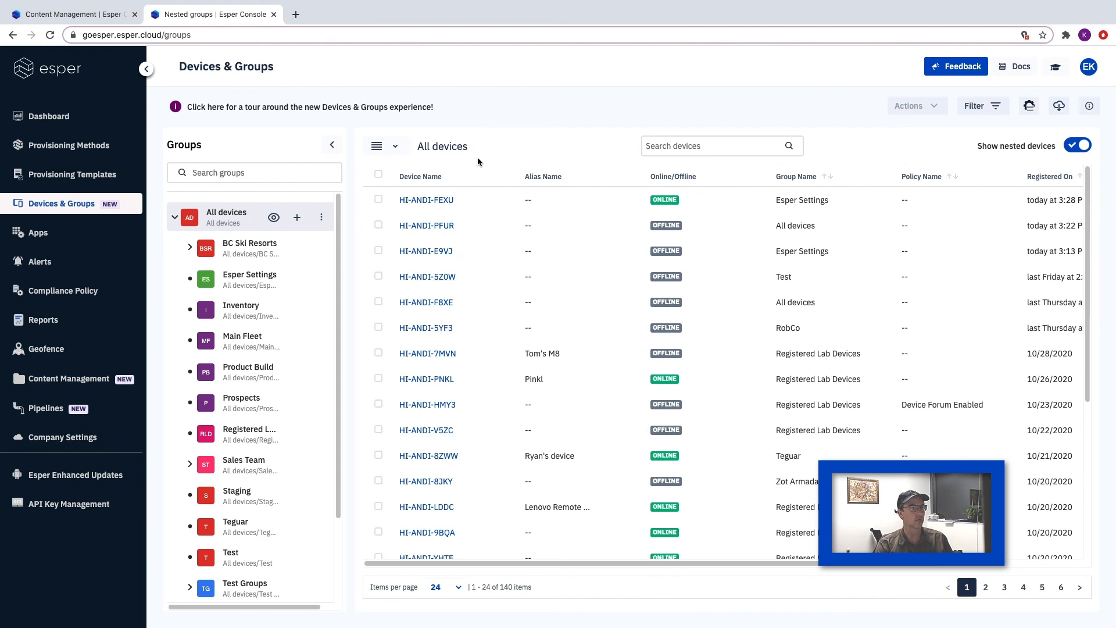
left_click(394, 149)
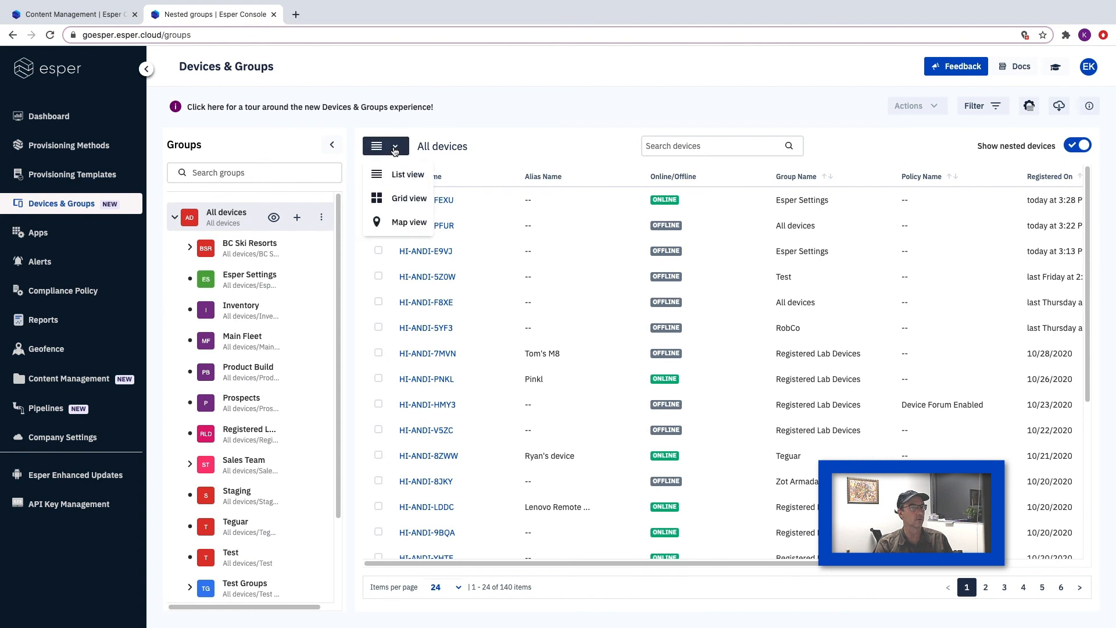
left_click(400, 200)
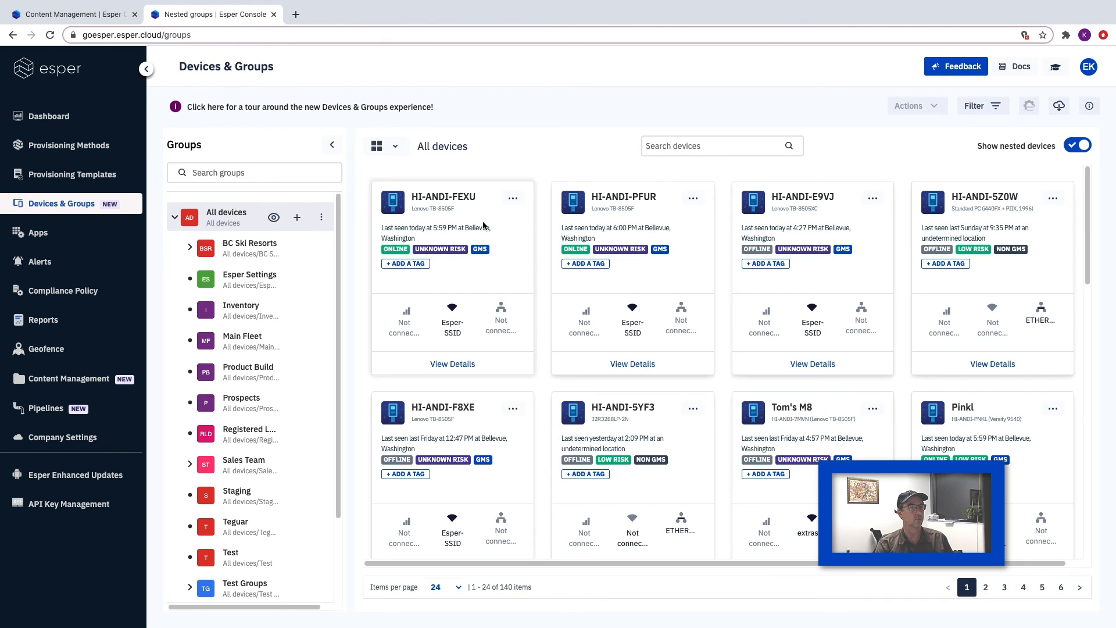
- Rename the HI-ANDI-FEXU device with the custom alias name "Hi Andi!" and save the change
left_click(513, 199)
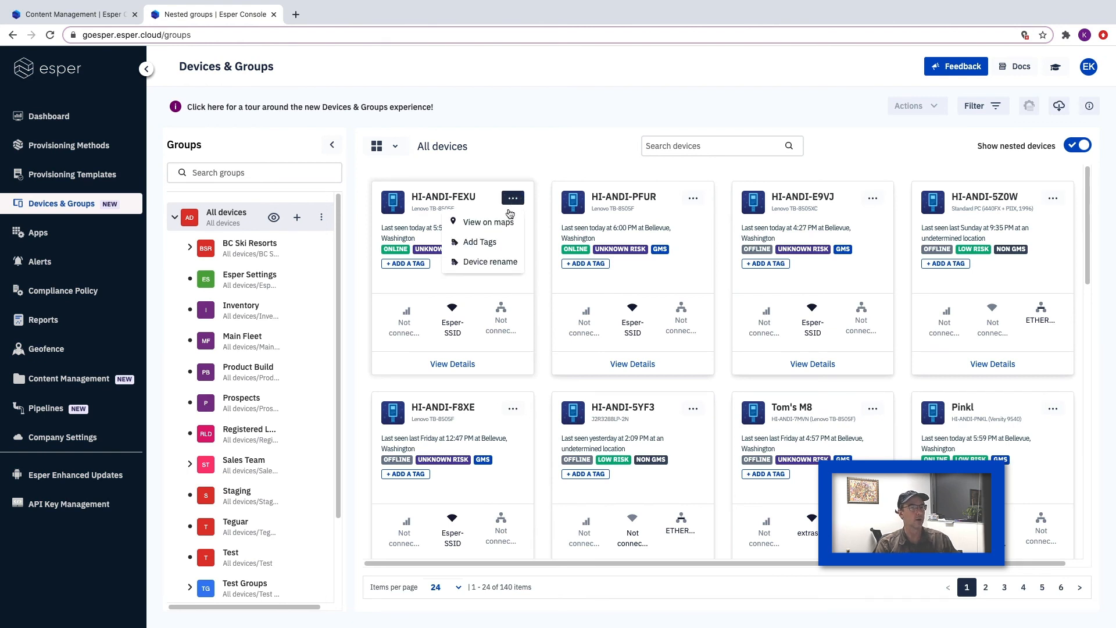
left_click(494, 263)
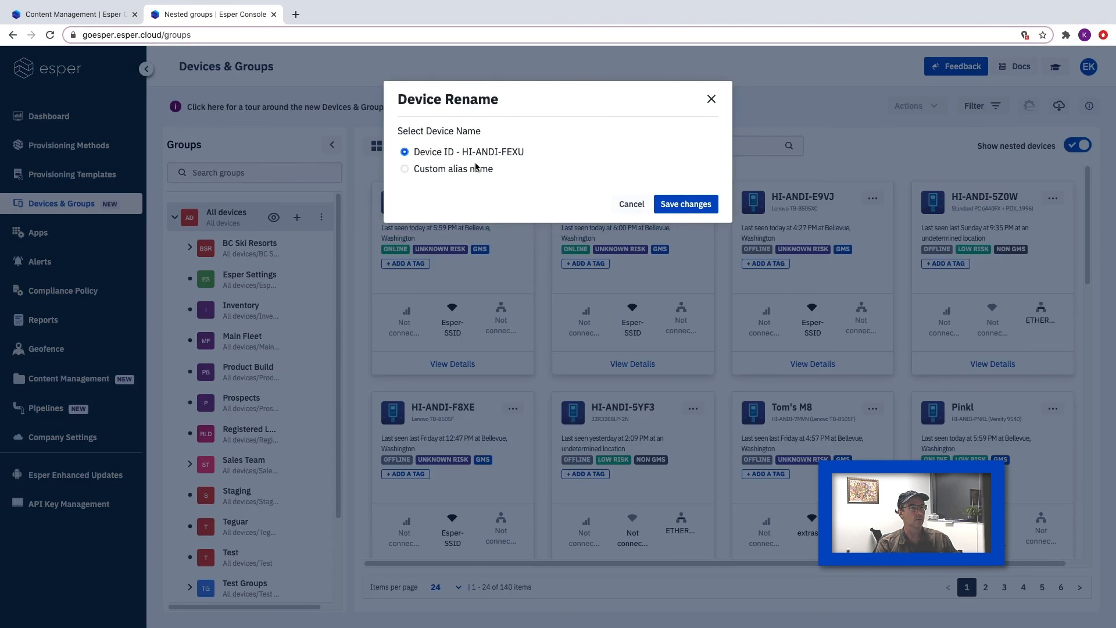
left_click(472, 168)
left_click(512, 214)
type("Hi Andi!")
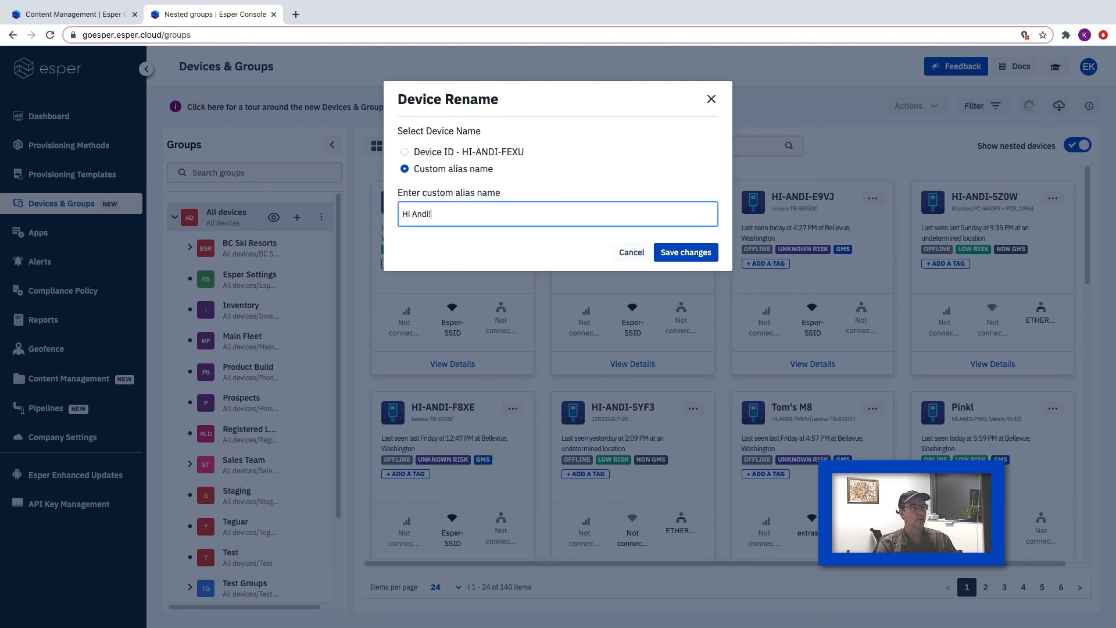
left_click(686, 252)
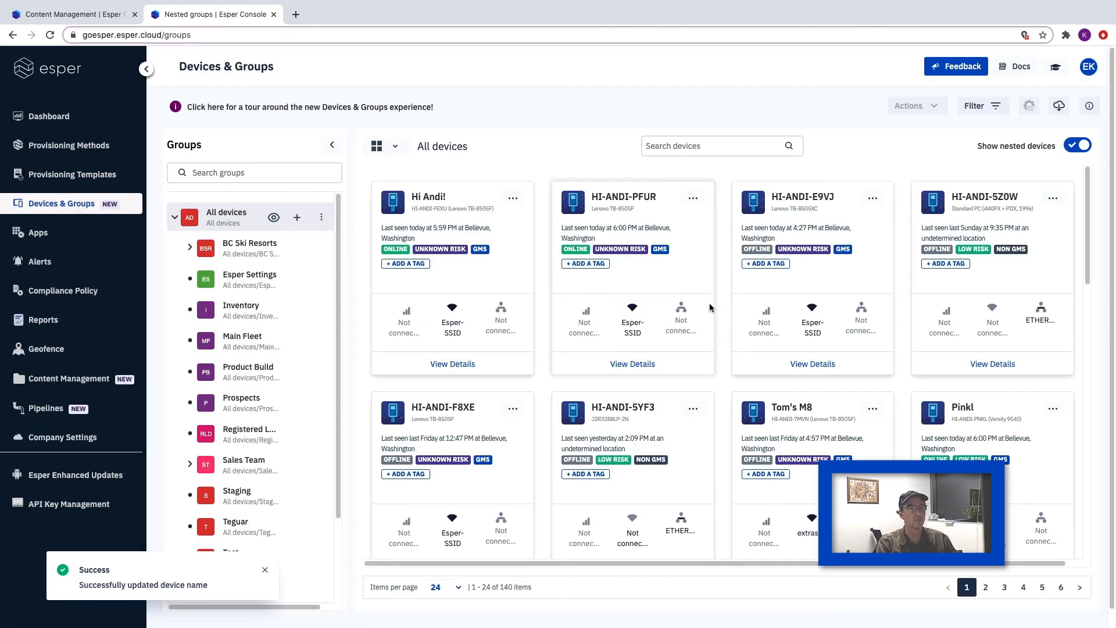
- Check which actions, including renaming, are available for the offline HI-ANDI-E9VJ device
left_click(872, 198)
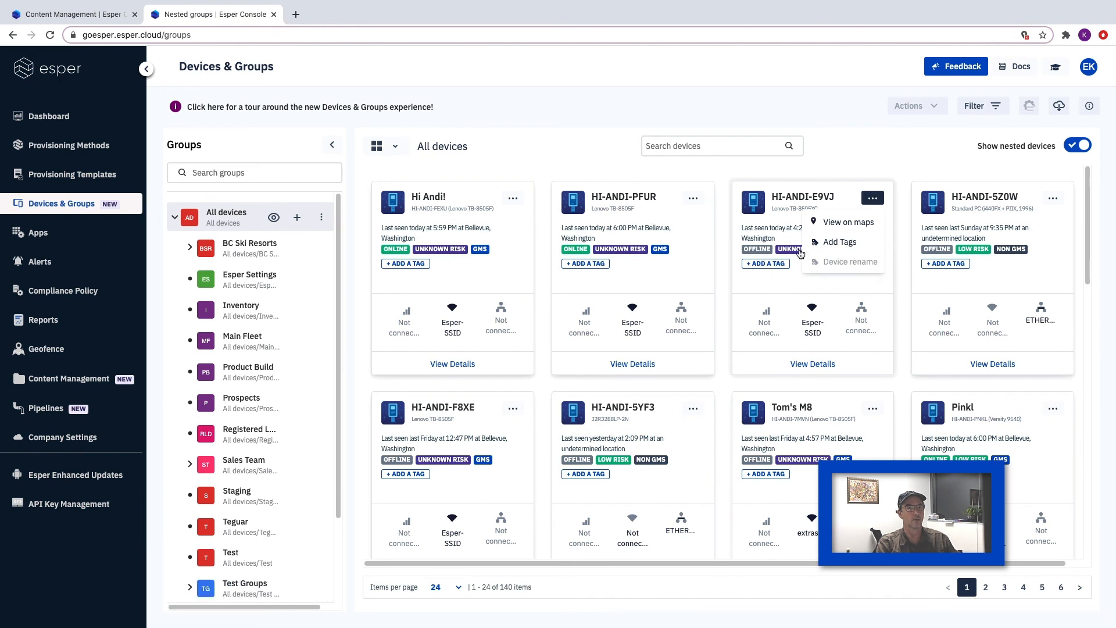
left_click(518, 168)
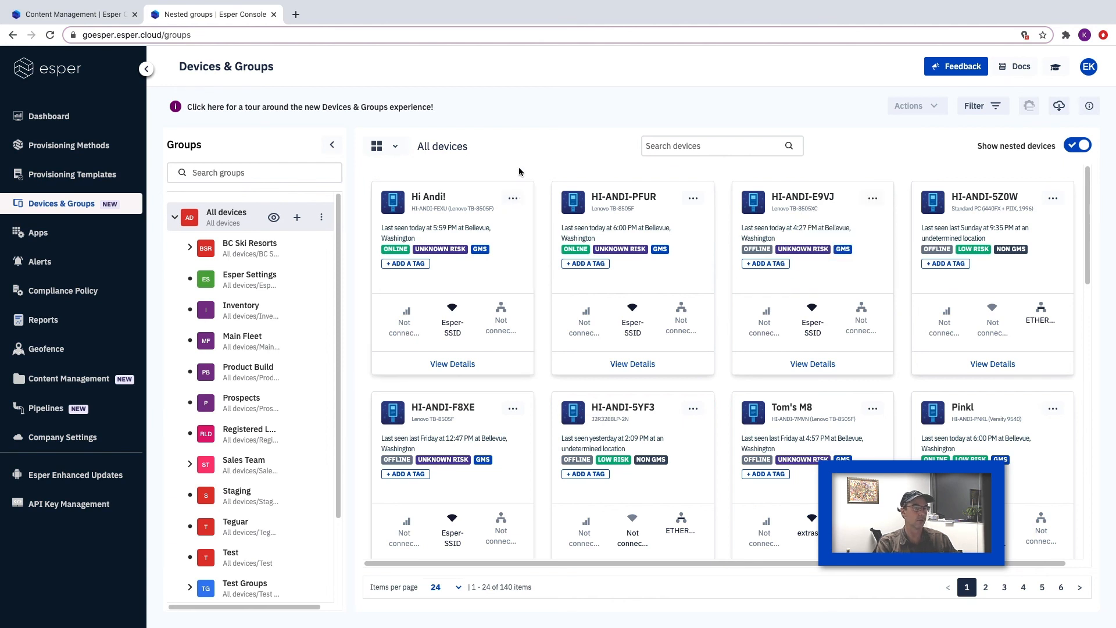